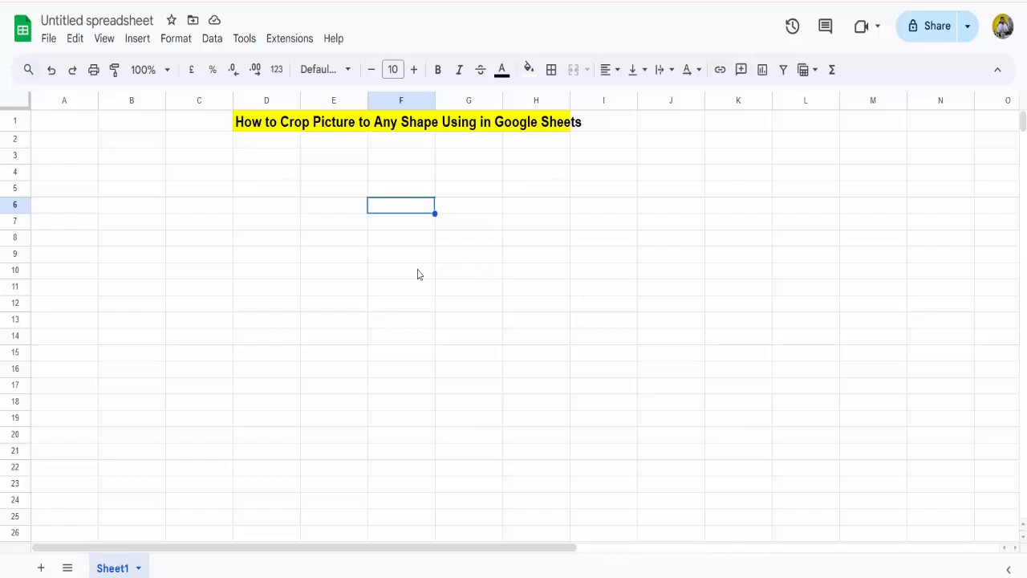
Open a new drawing for insertion into the sheet and dismiss the hidden-controls notice.
{"action": "left_click", "coordinate": [138, 40]}
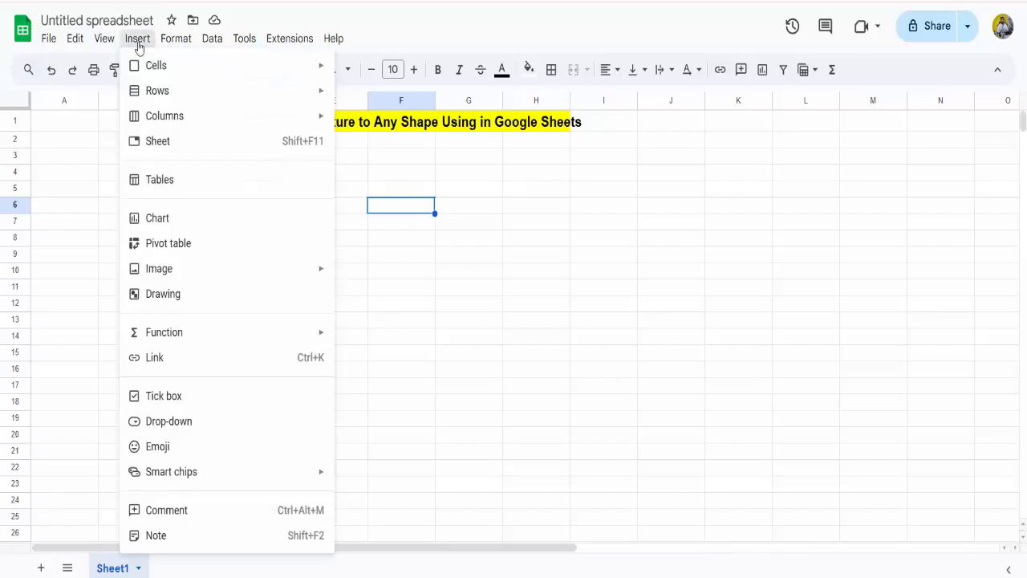
{"action": "left_click", "coordinate": [172, 305]}
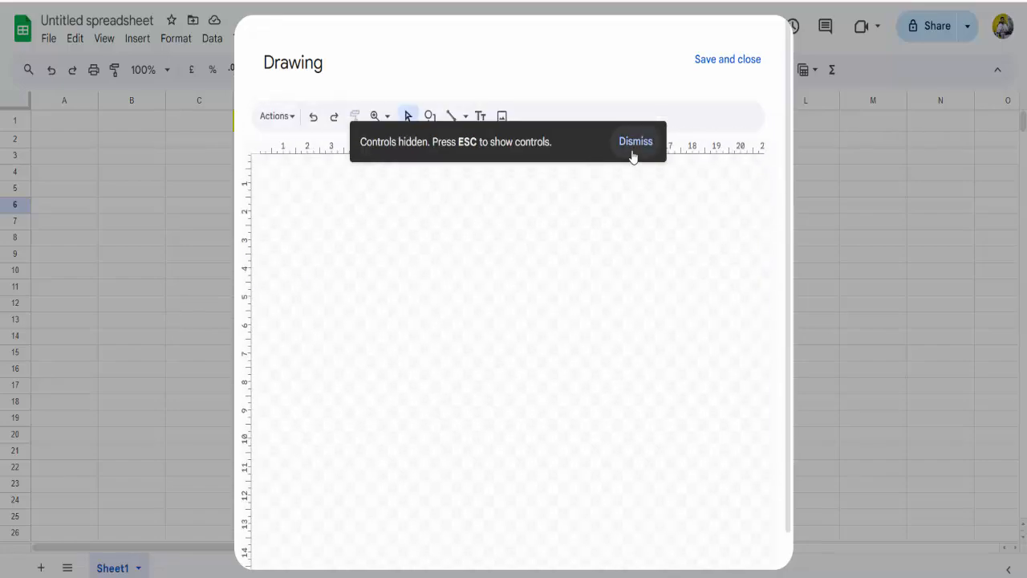
{"action": "left_click", "coordinate": [632, 150]}
Upload the picture "Dubai chocolate with green kataifi and pistachio paste. Trend dessert (1)" from the Desktop's AI Image > JPG folder into the drawing.
{"action": "left_click", "coordinate": [503, 118]}
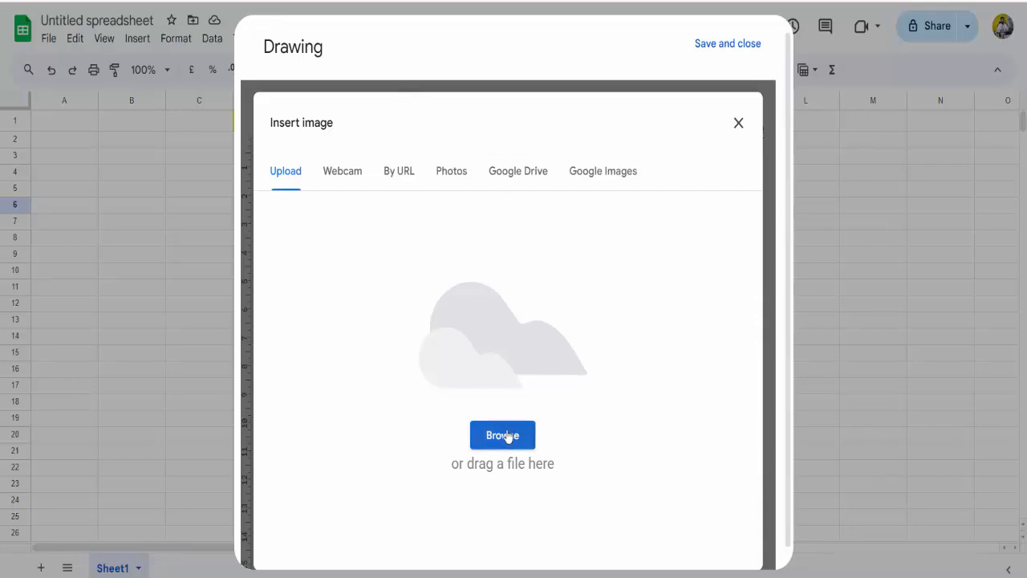
{"action": "left_click", "coordinate": [507, 435]}
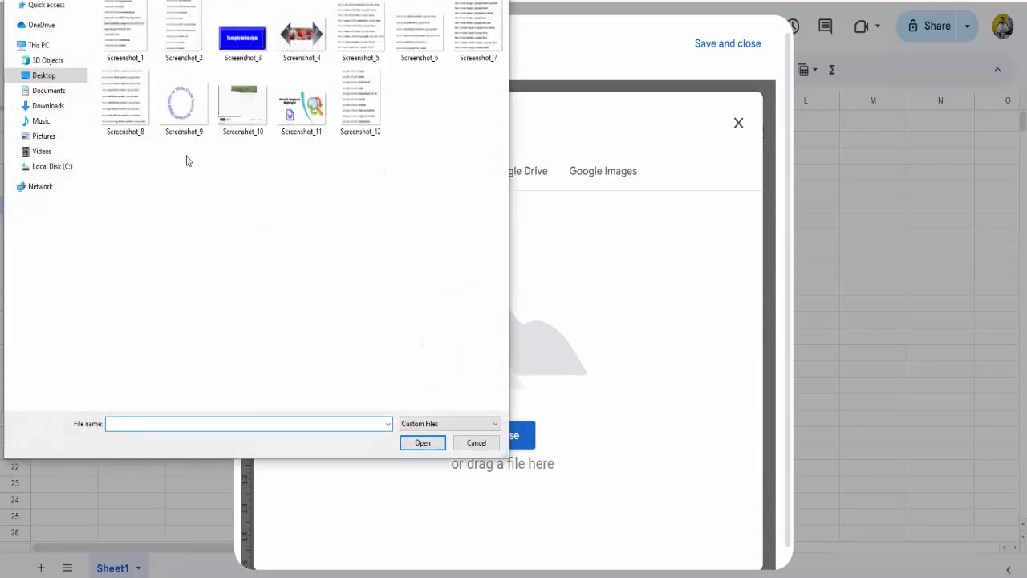
{"action": "left_click", "coordinate": [47, 77]}
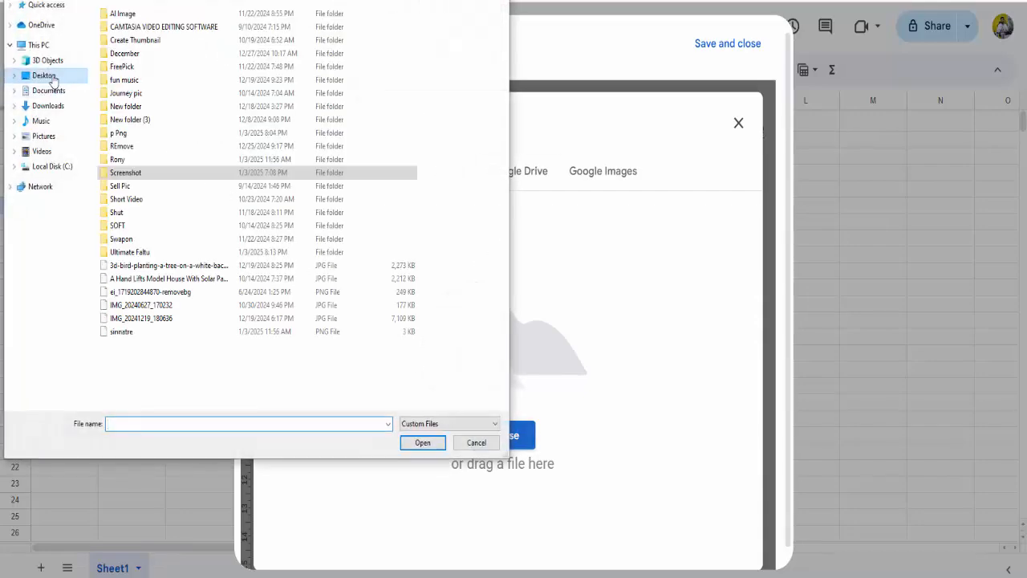
{"action": "double_click", "coordinate": [124, 13]}
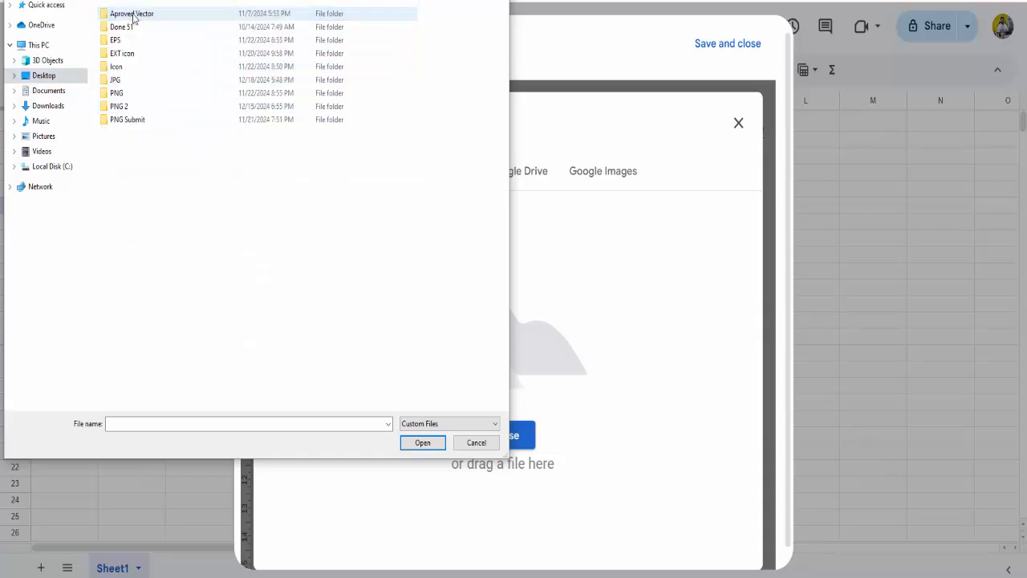
{"action": "double_click", "coordinate": [128, 80]}
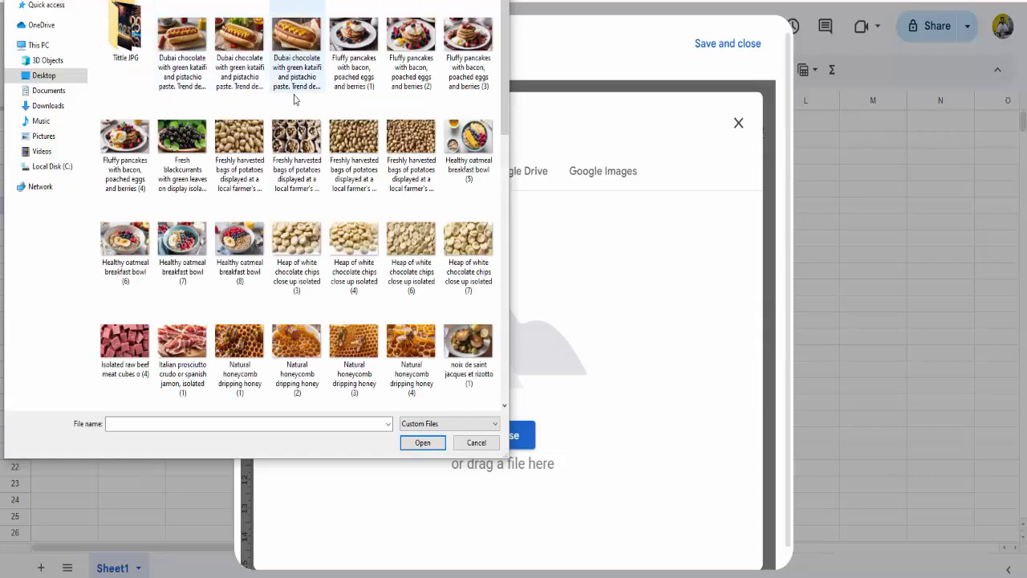
{"action": "left_click", "coordinate": [178, 38]}
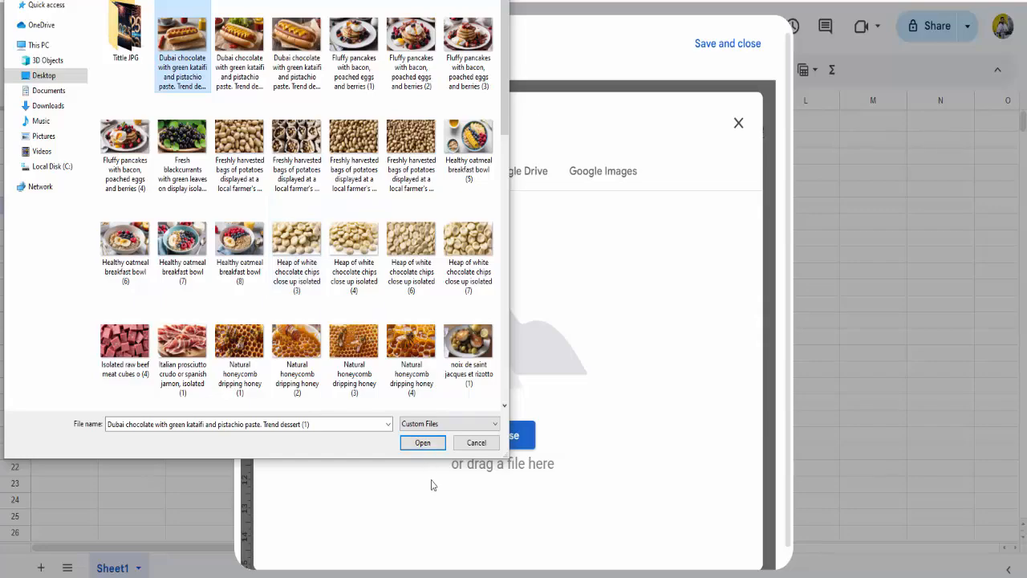
{"action": "left_click", "coordinate": [423, 443]}
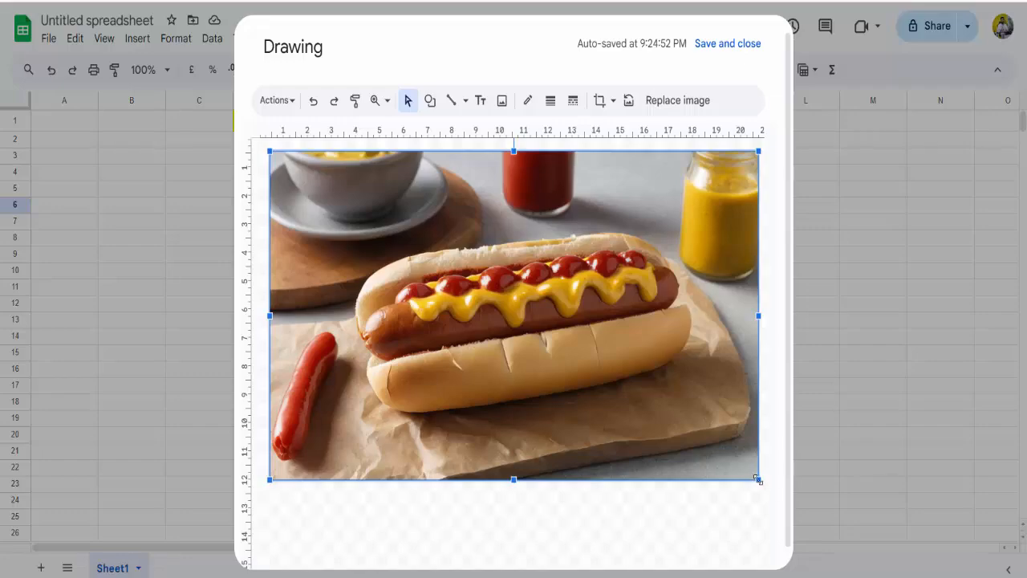
Shrink the hot dog picture and reposition it to span about 2.5 to 17 on the horizontal ruler.
{"action": "left_click_drag", "start_coordinate": [757, 479], "coordinate": [624, 386]}
{"action": "left_click_drag", "start_coordinate": [502, 264], "coordinate": [554, 315]}
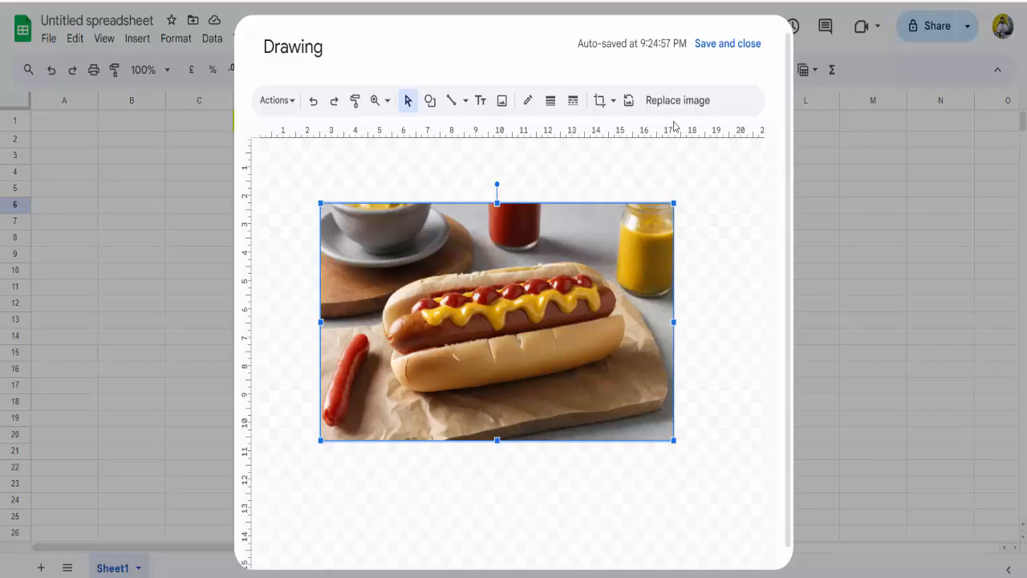
Crop the picture to the flowchart Stored Data shape and narrow it so its right edge sits at about 13 on the ruler.
{"action": "left_click", "coordinate": [614, 102]}
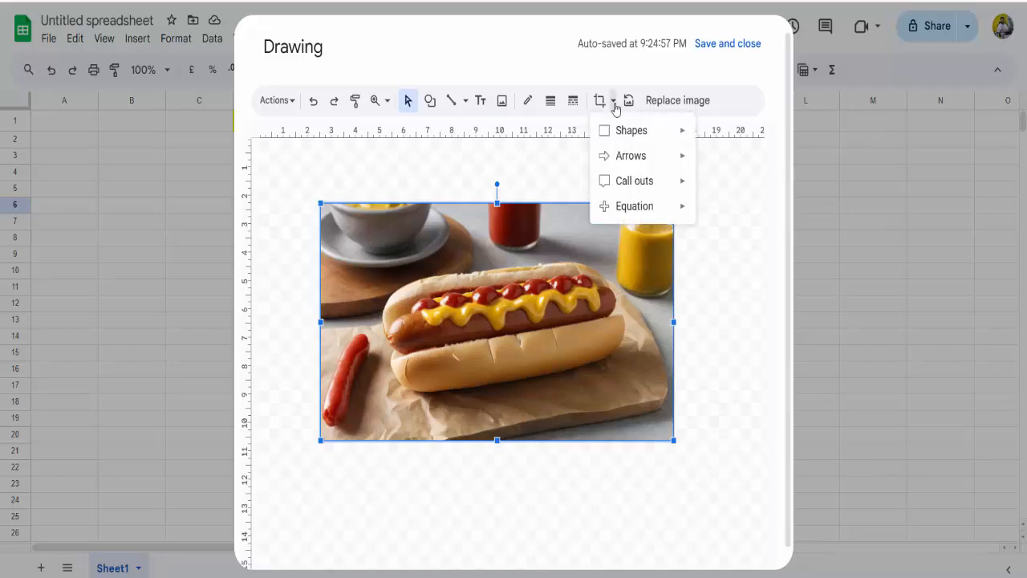
{"action": "mouse_move", "coordinate": [645, 142]}
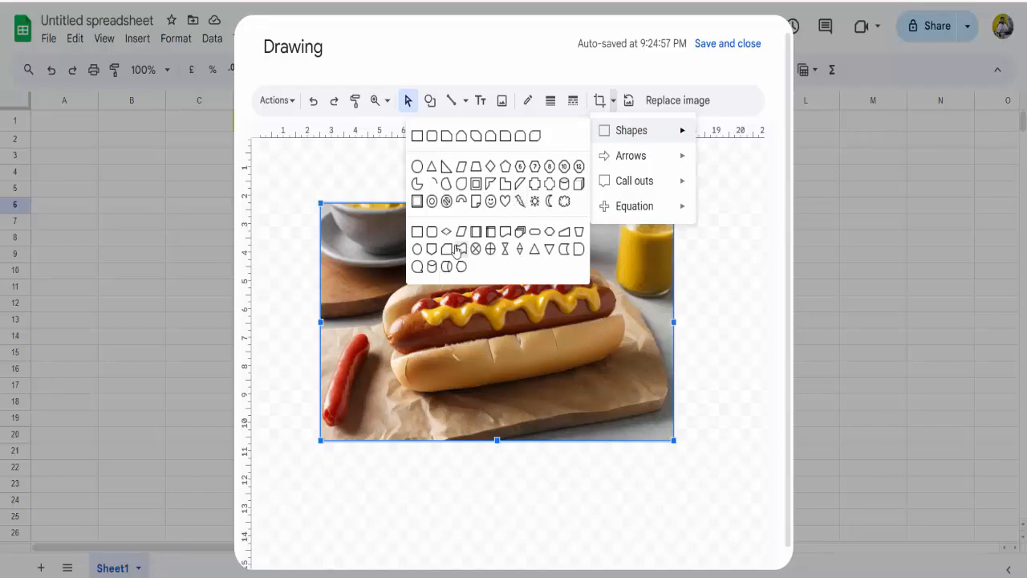
{"action": "left_click", "coordinate": [564, 250]}
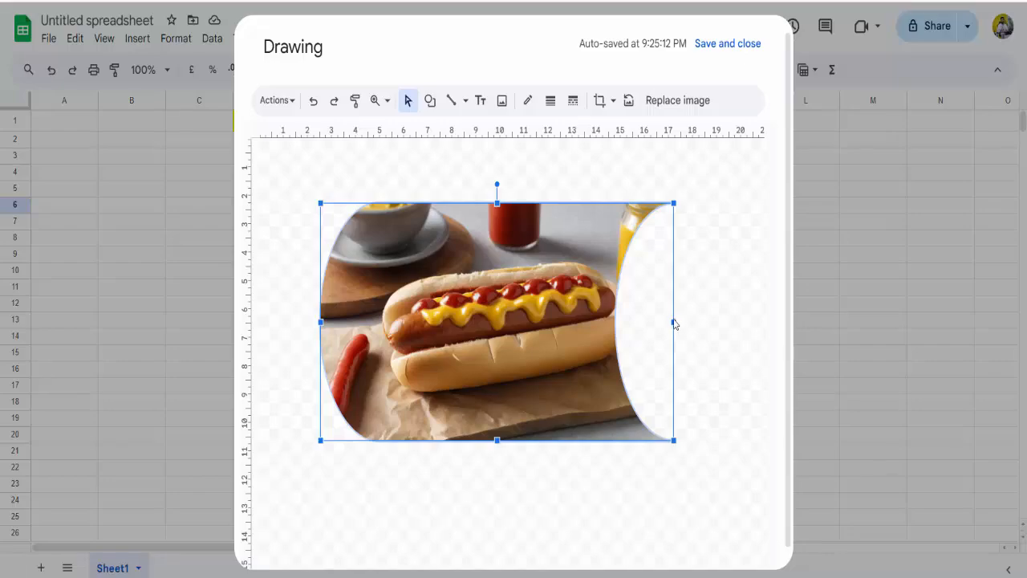
{"action": "left_click_drag", "start_coordinate": [672, 324], "coordinate": [576, 323]}
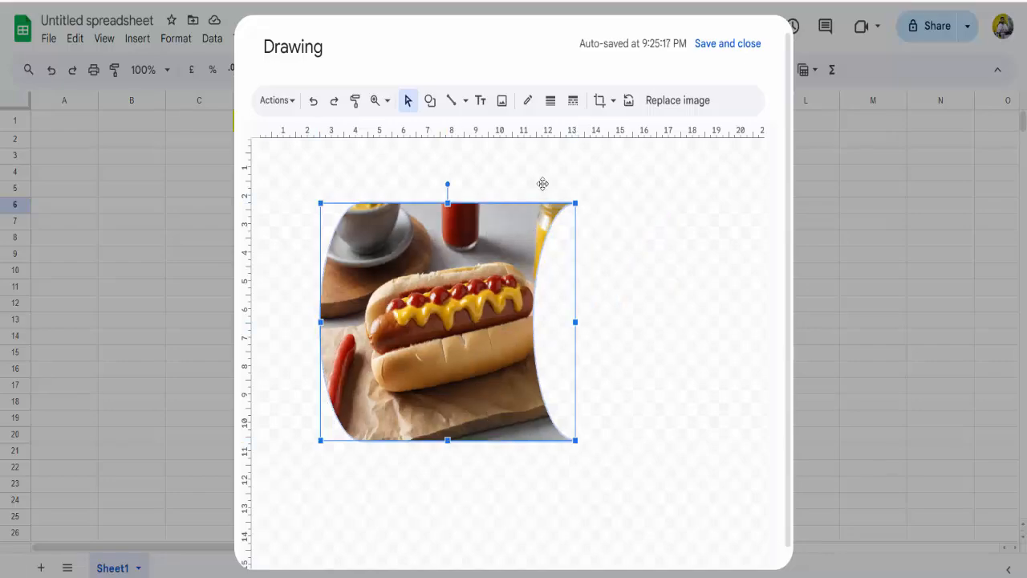
Crop the picture to the Down Arrow Callout shape, and shorten and move it toward the middle of the canvas.
{"action": "left_click", "coordinate": [612, 103]}
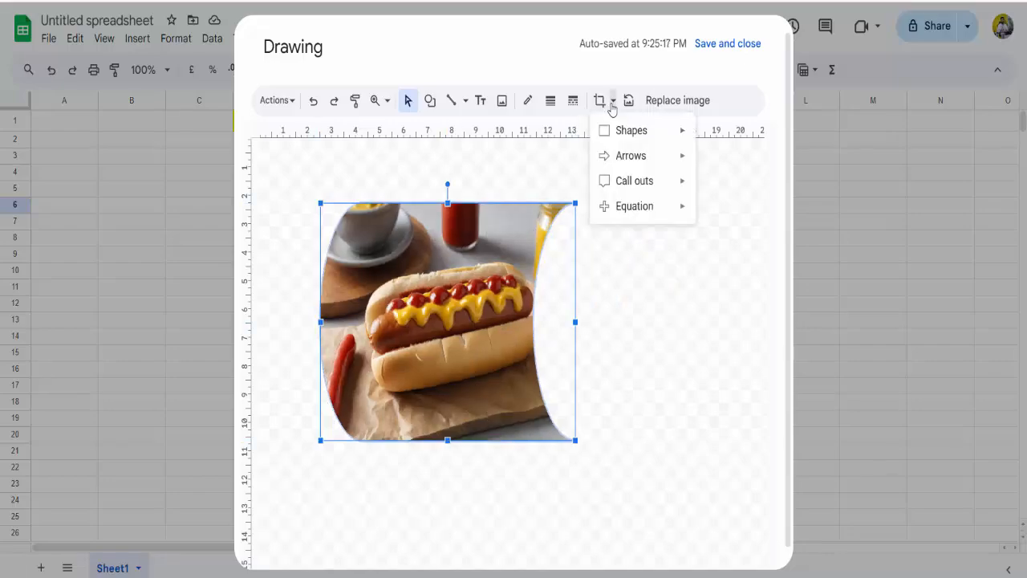
{"action": "mouse_move", "coordinate": [645, 166]}
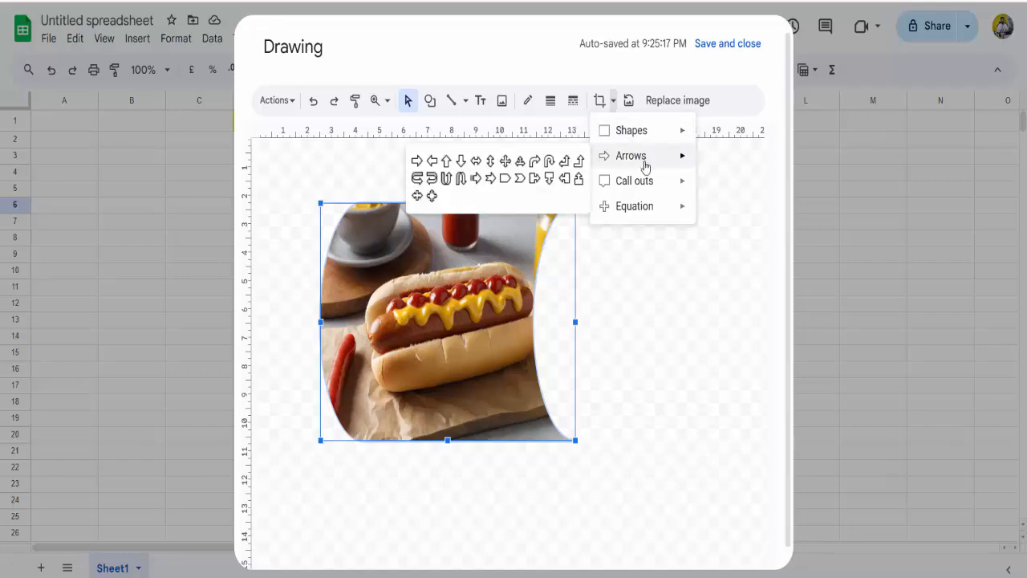
{"action": "left_click", "coordinate": [549, 183]}
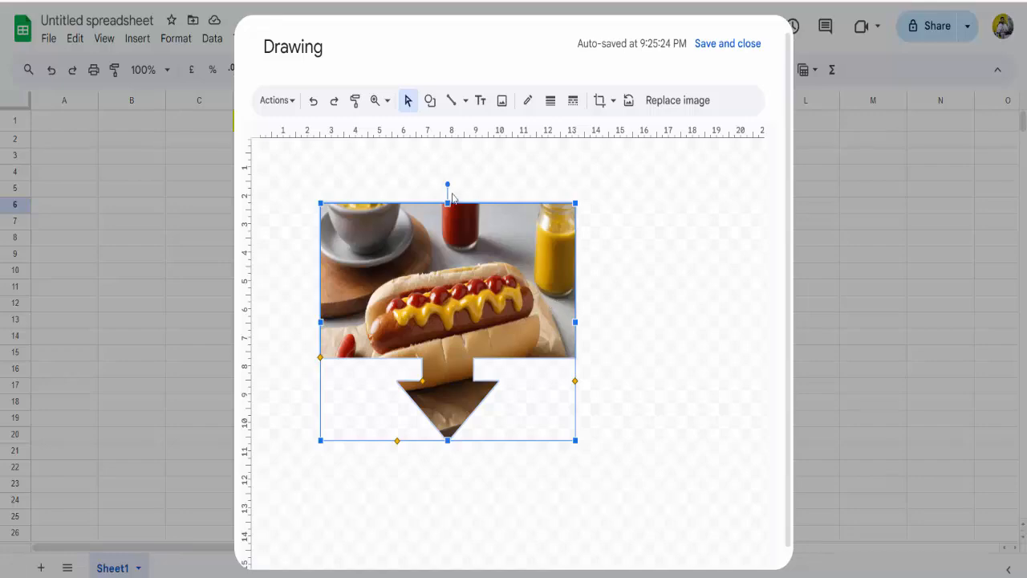
{"action": "left_click_drag", "start_coordinate": [448, 203], "coordinate": [463, 239]}
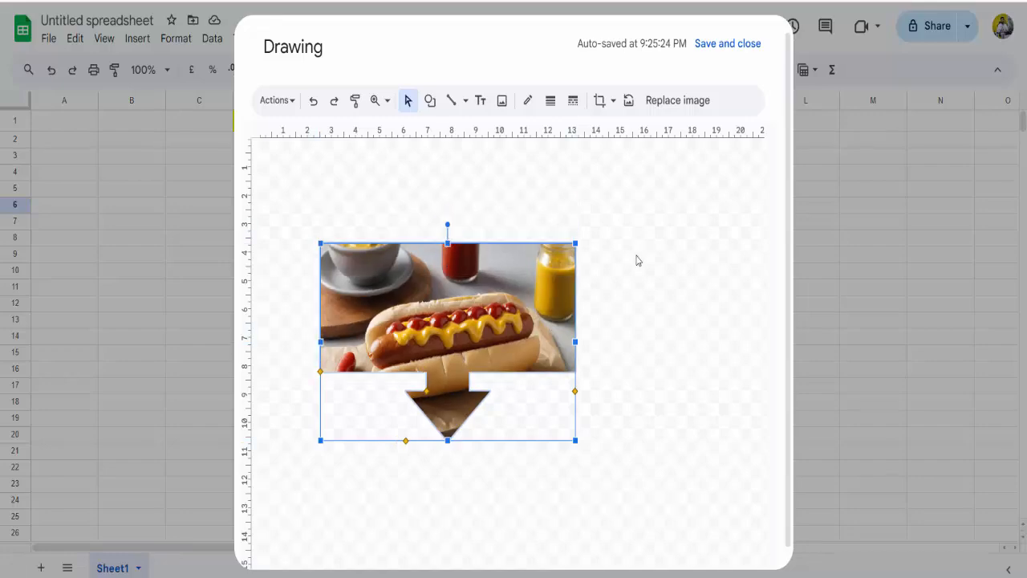
{"action": "left_click_drag", "start_coordinate": [514, 308], "coordinate": [571, 280]}
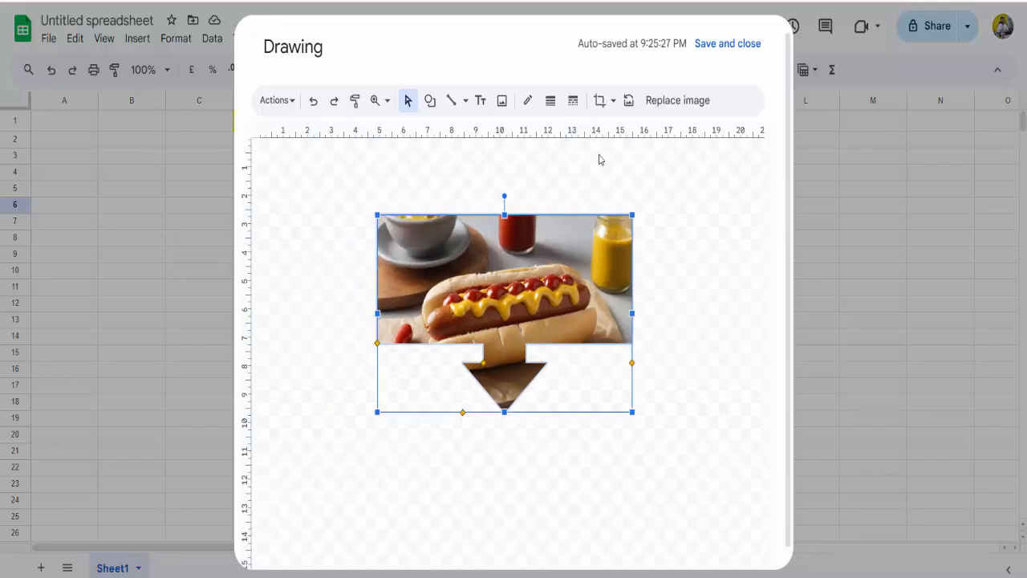
Crop the picture to the Not Equal equation shape.
{"action": "left_click", "coordinate": [613, 101]}
{"action": "mouse_move", "coordinate": [635, 206]}
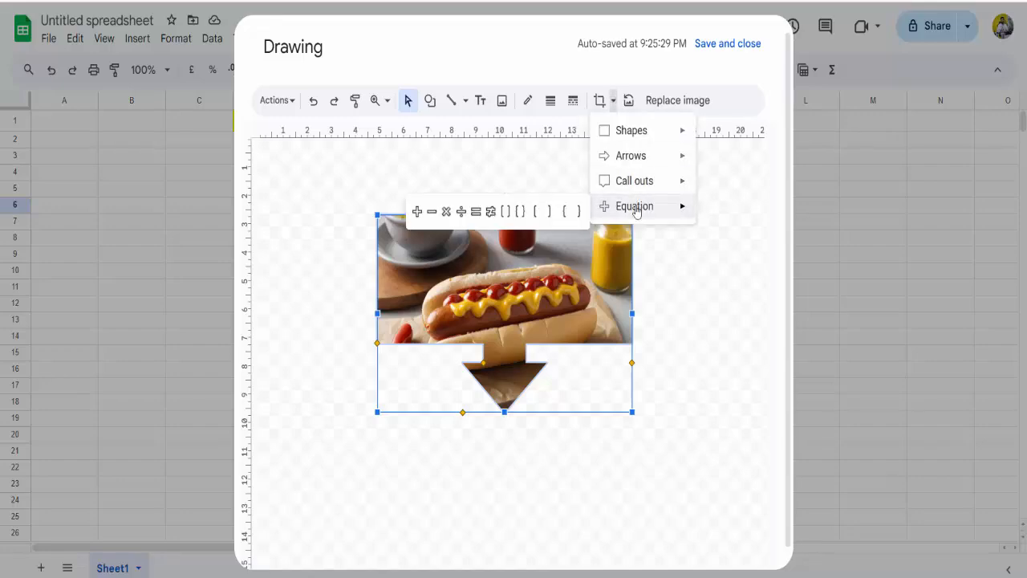
{"action": "left_click", "coordinate": [490, 214]}
{"action": "left_click", "coordinate": [640, 229]}
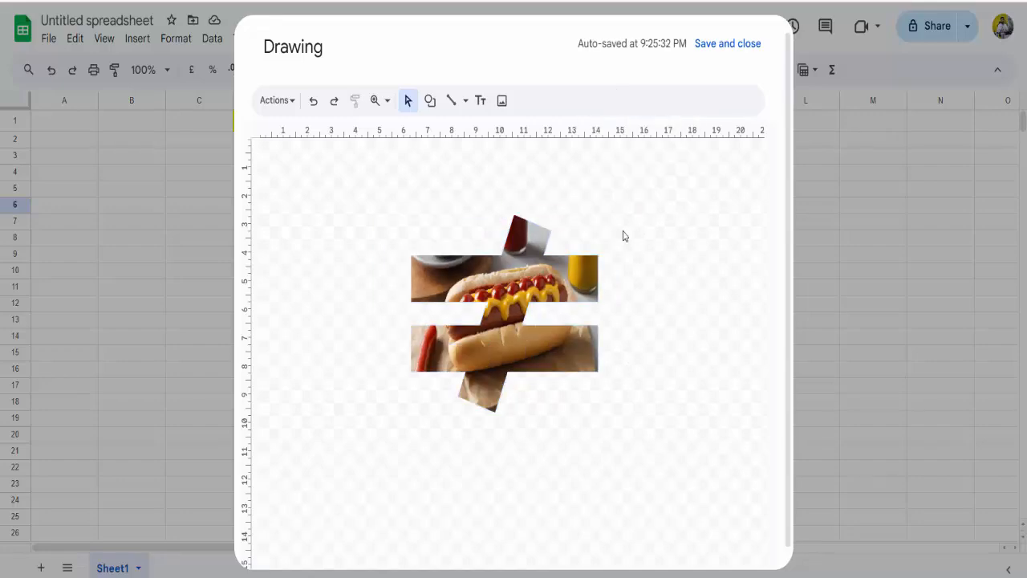
{"action": "left_click", "coordinate": [564, 268]}
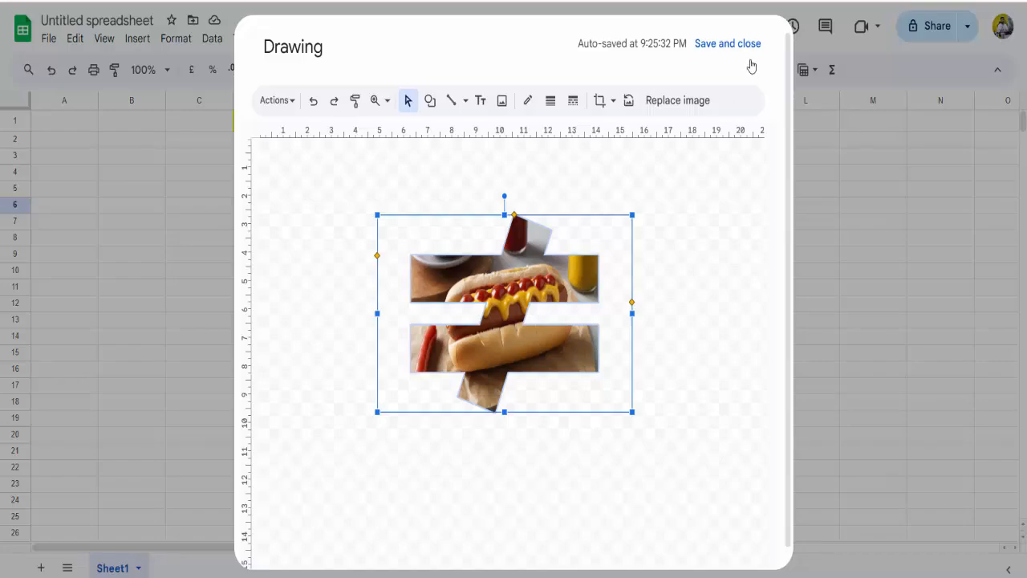
Save the drawing into the sheet and place it, scaled down, over columns C to F in rows 4 to 15.
{"action": "left_click", "coordinate": [728, 44]}
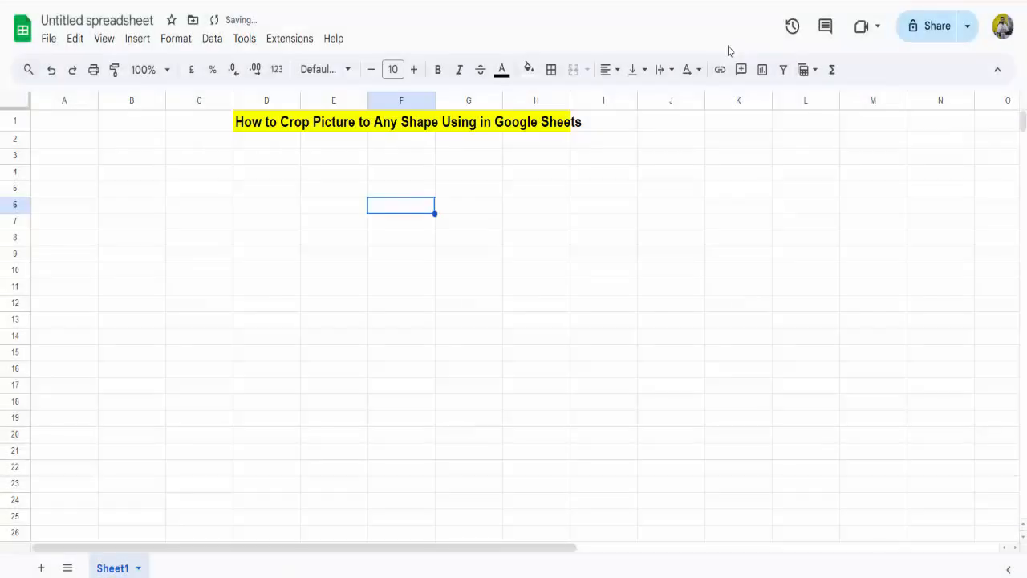
{"action": "left_click", "coordinate": [562, 301]}
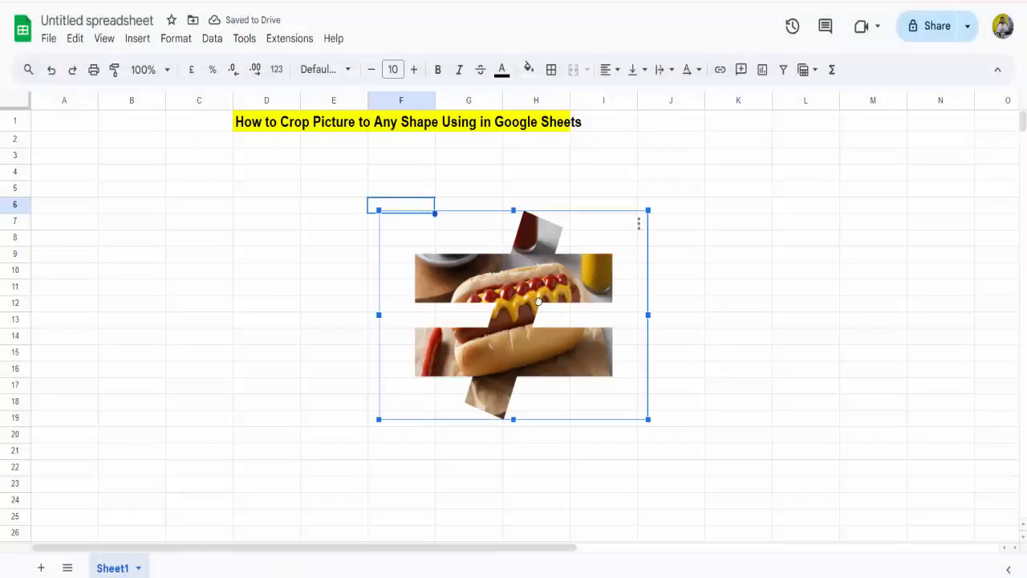
{"action": "left_click_drag", "start_coordinate": [562, 302], "coordinate": [324, 261]}
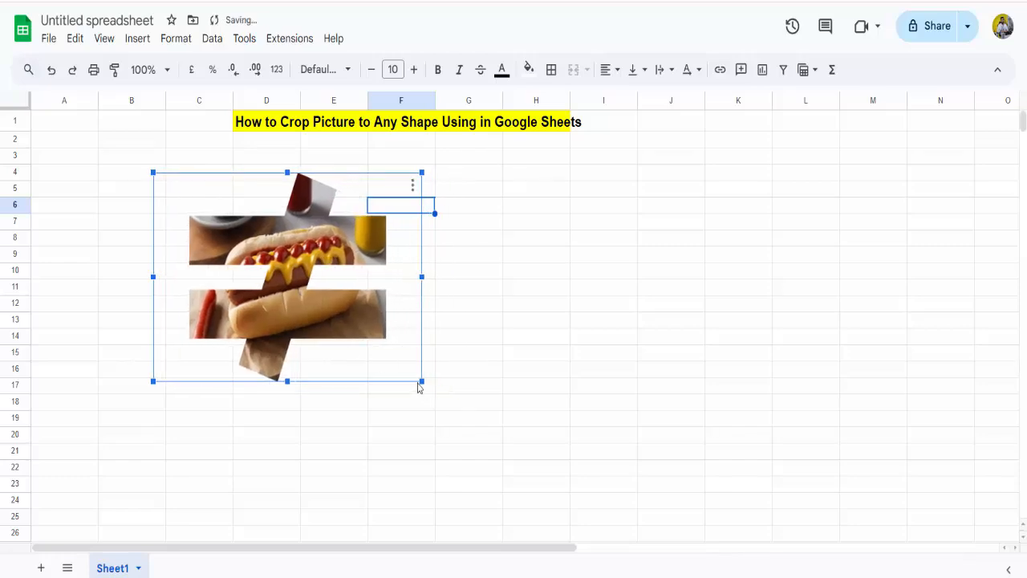
{"action": "left_click_drag", "start_coordinate": [423, 381], "coordinate": [385, 351]}
{"action": "left_click", "coordinate": [551, 322]}
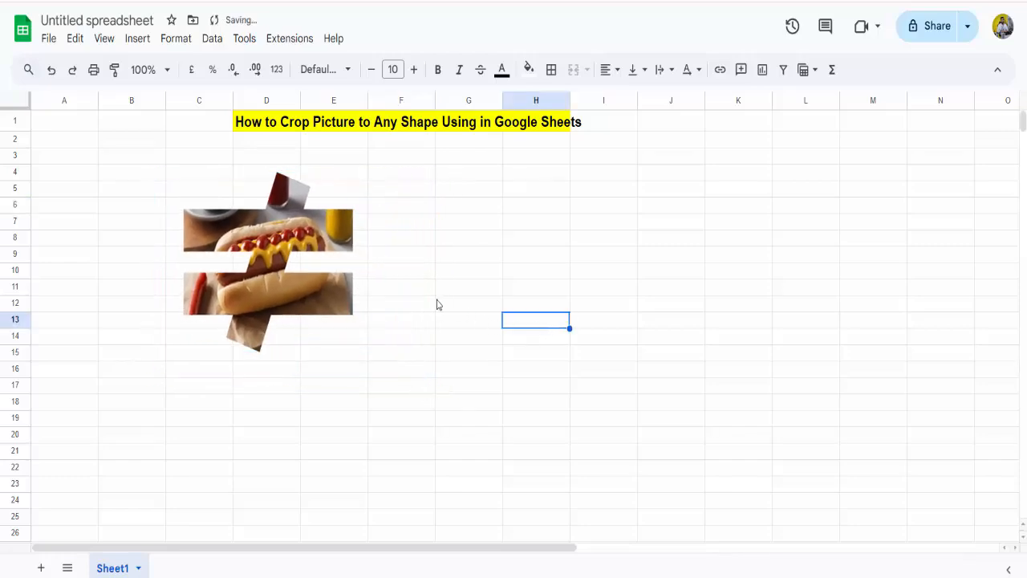
Open another new drawing for a second picture in the sheet.
{"action": "left_click", "coordinate": [332, 267]}
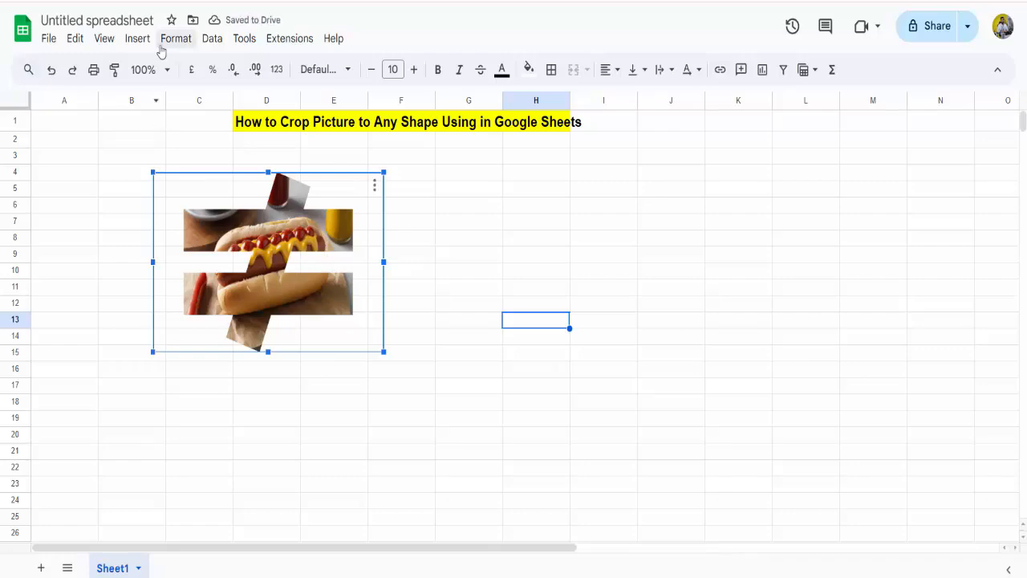
{"action": "left_click", "coordinate": [137, 39]}
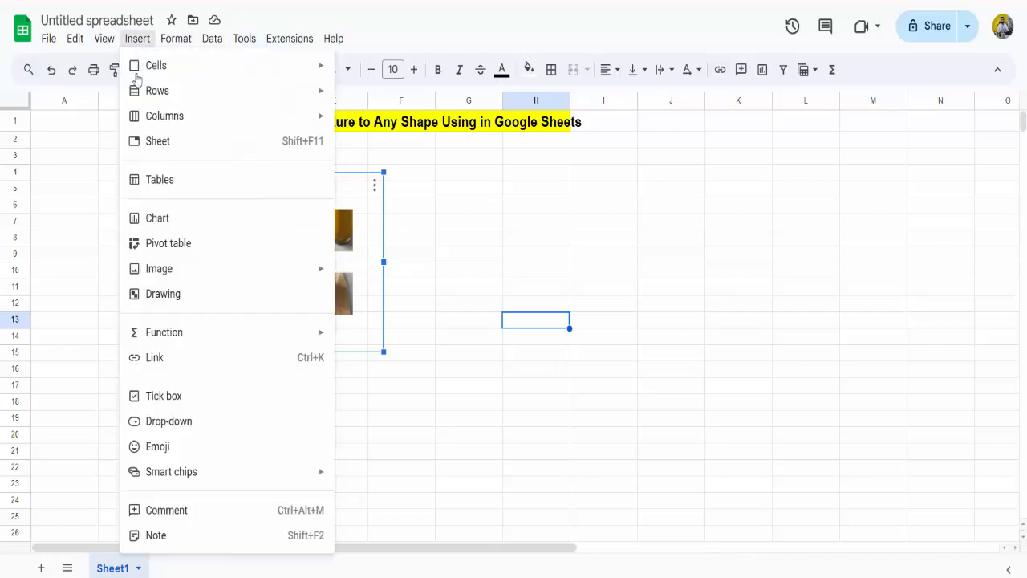
{"action": "mouse_move", "coordinate": [158, 271]}
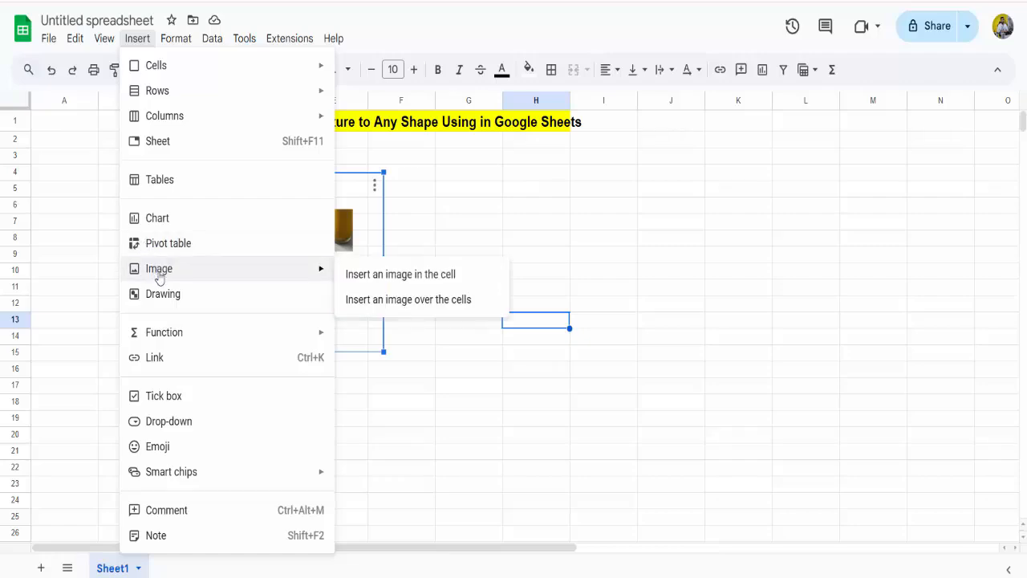
{"action": "left_click", "coordinate": [163, 294]}
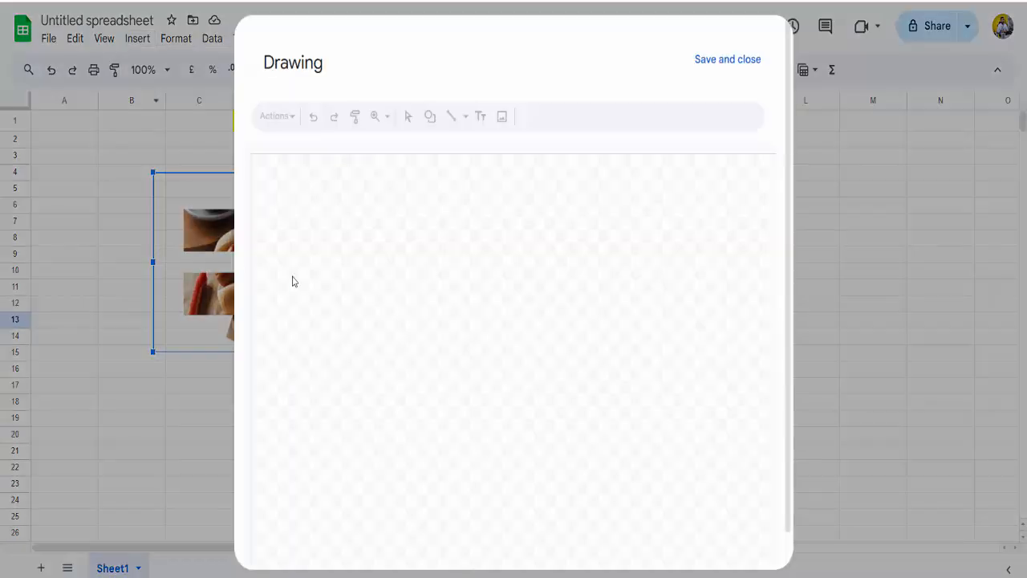
Upload the picture "Stacks of One Hundred Dollar Bills Isolated white background (2)" into the drawing and place it, scaled to about two thirds, mid-canvas.
{"action": "left_click", "coordinate": [503, 122]}
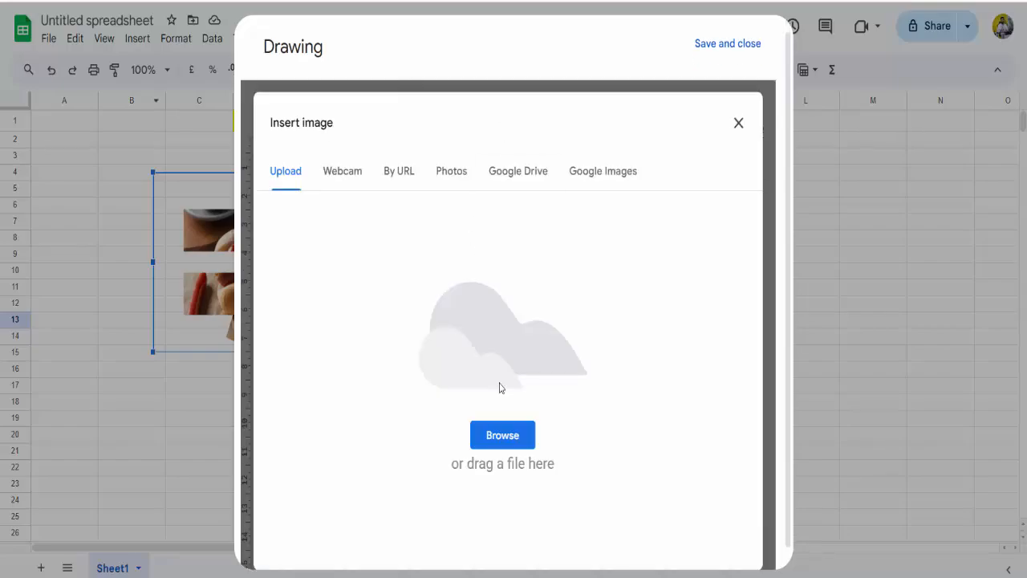
{"action": "left_click", "coordinate": [502, 435]}
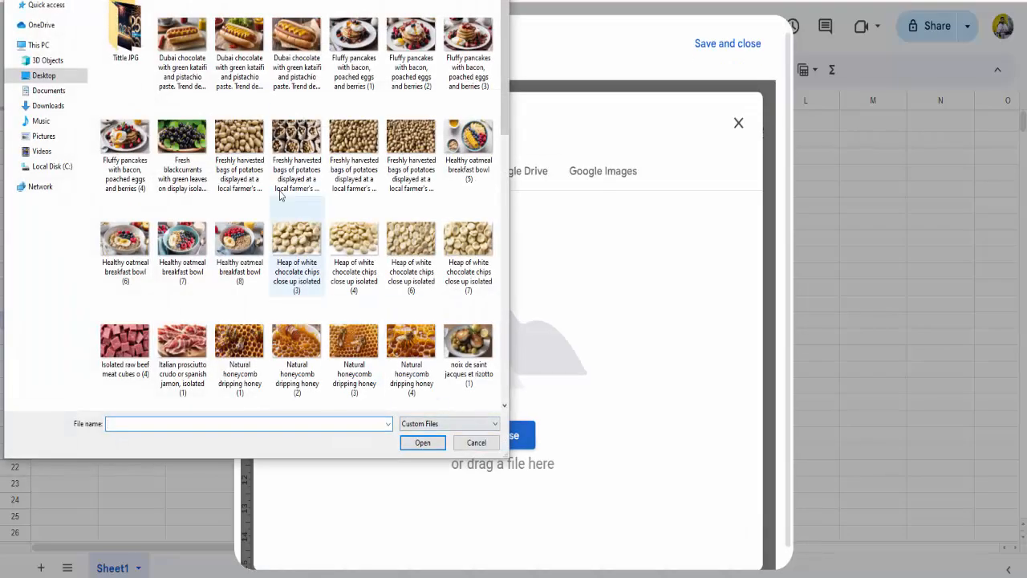
{"action": "scroll", "coordinate": [285, 191], "scroll_direction": "down", "scroll_amount": 3}
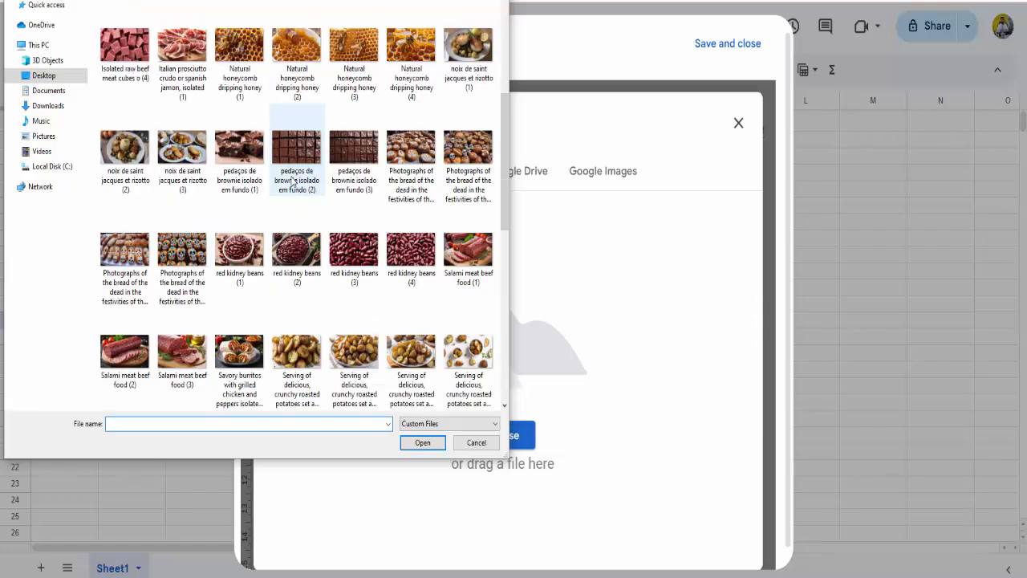
{"action": "scroll", "coordinate": [293, 183], "scroll_direction": "down", "scroll_amount": 3}
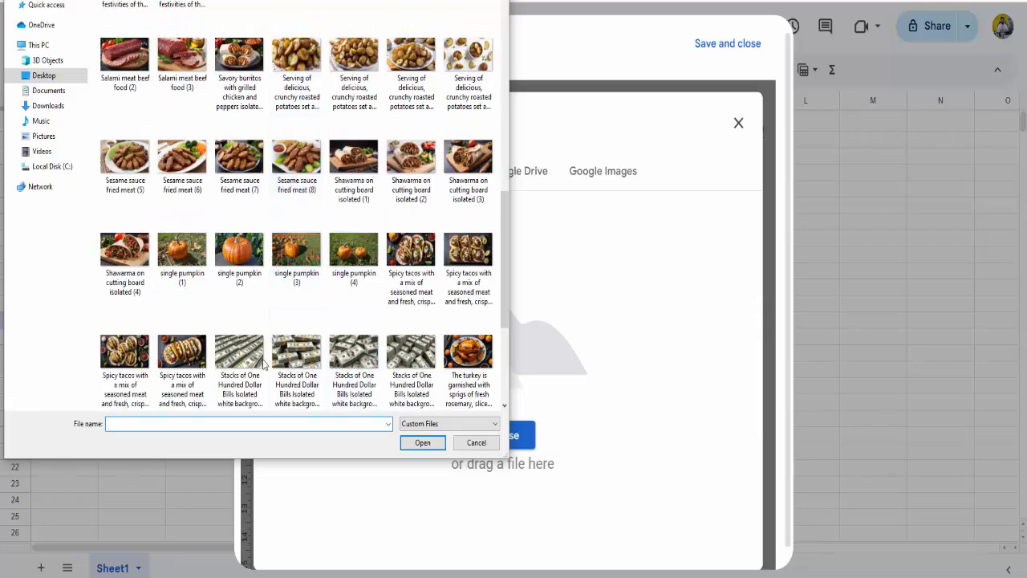
{"action": "left_click", "coordinate": [297, 365]}
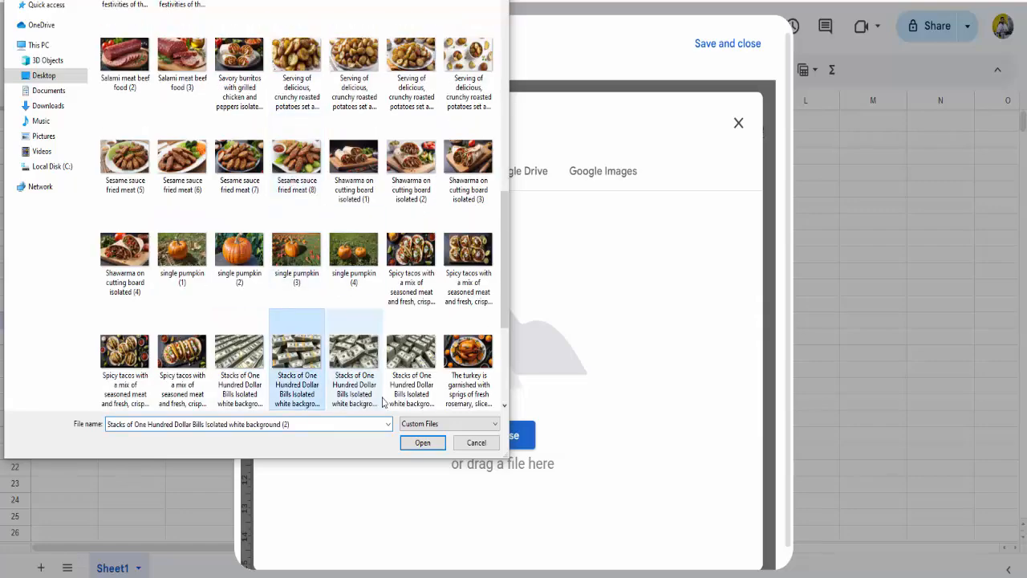
{"action": "left_click", "coordinate": [421, 442]}
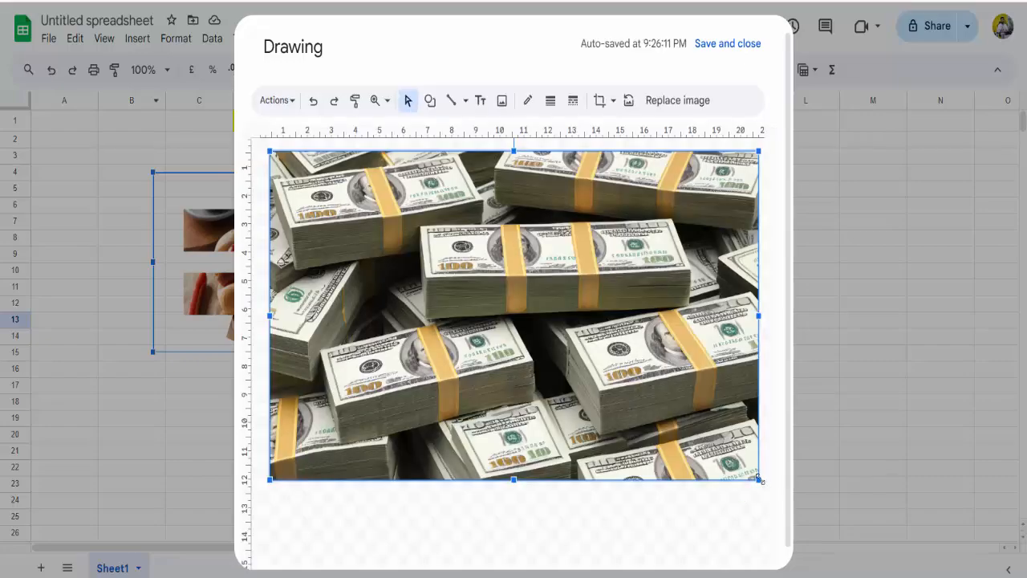
{"action": "left_click_drag", "start_coordinate": [759, 479], "coordinate": [603, 374]}
{"action": "left_click_drag", "start_coordinate": [475, 266], "coordinate": [532, 358]}
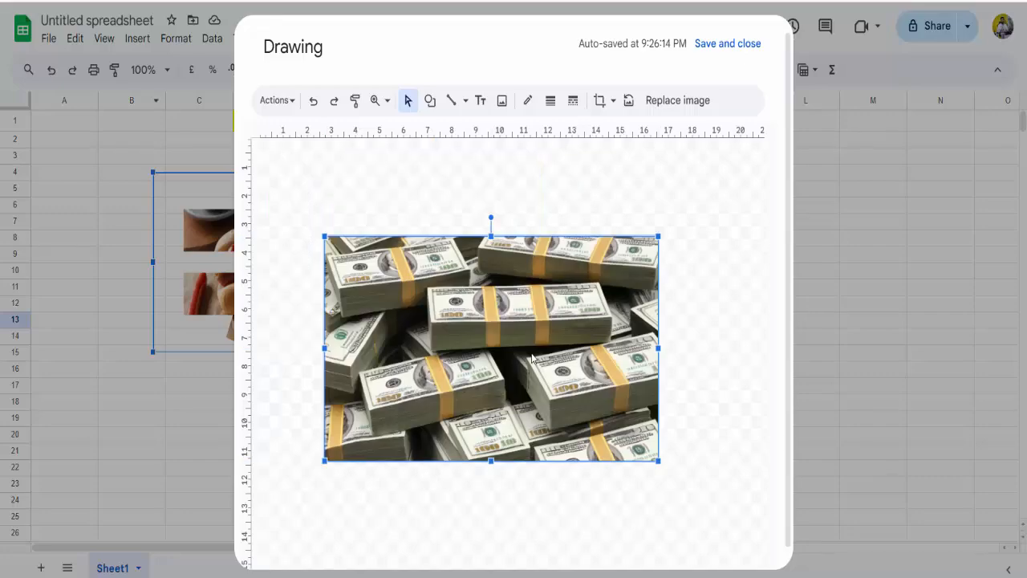
Crop the dollar bills picture to the Horizontal Scroll callout shape.
{"action": "left_click", "coordinate": [611, 101]}
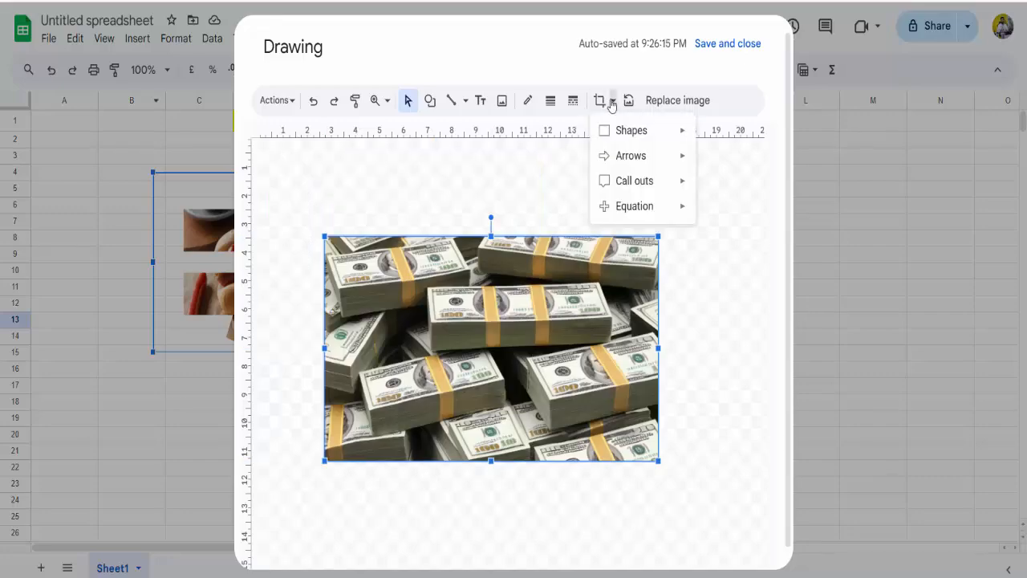
{"action": "mouse_move", "coordinate": [629, 184]}
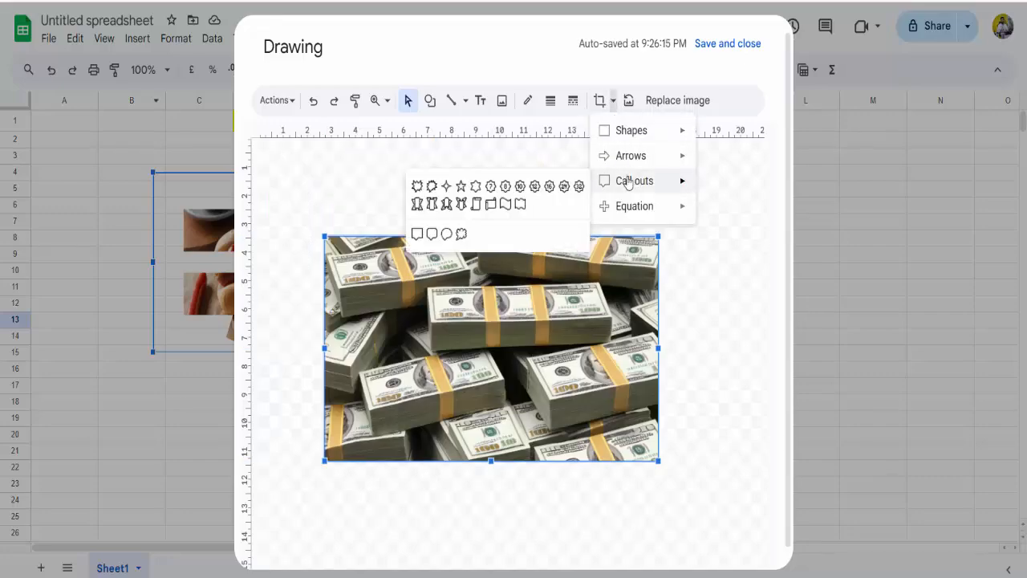
{"action": "left_click", "coordinate": [491, 204]}
{"action": "left_click", "coordinate": [556, 230]}
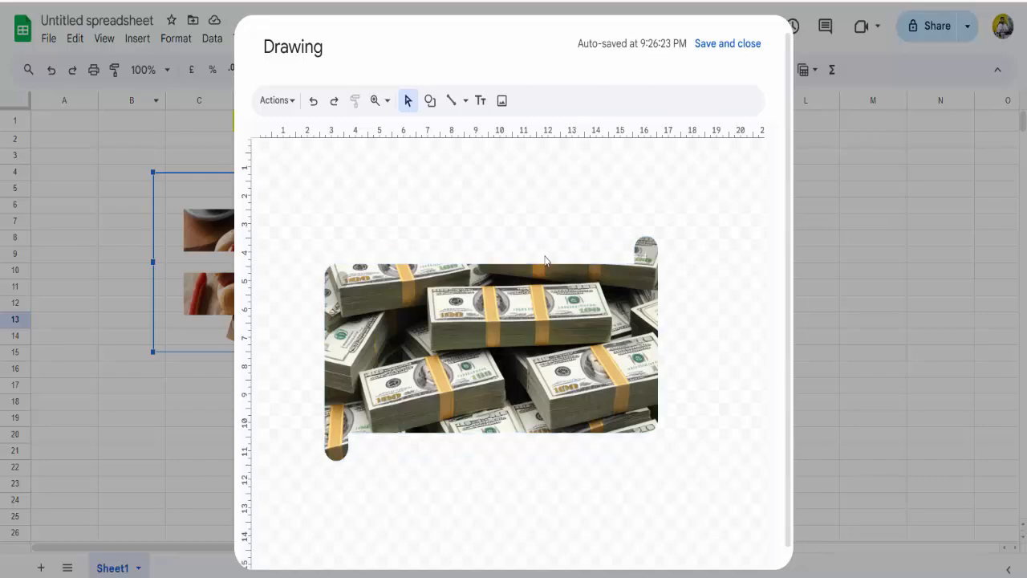
{"action": "left_click", "coordinate": [554, 259]}
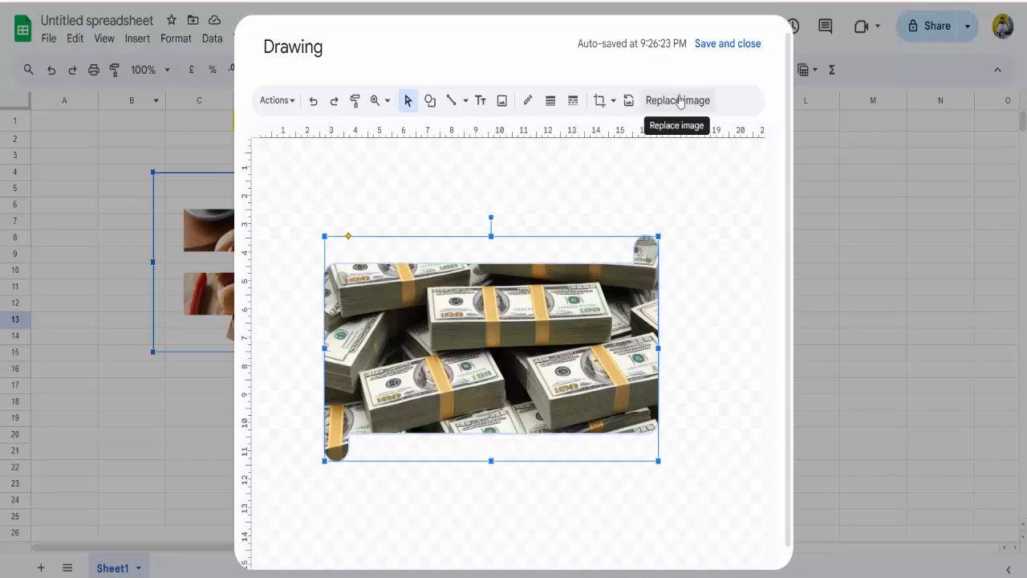
Save the drawing into the sheet and place it, scaled down, over columns G to K in rows 4 to 16.
{"action": "left_click", "coordinate": [725, 45]}
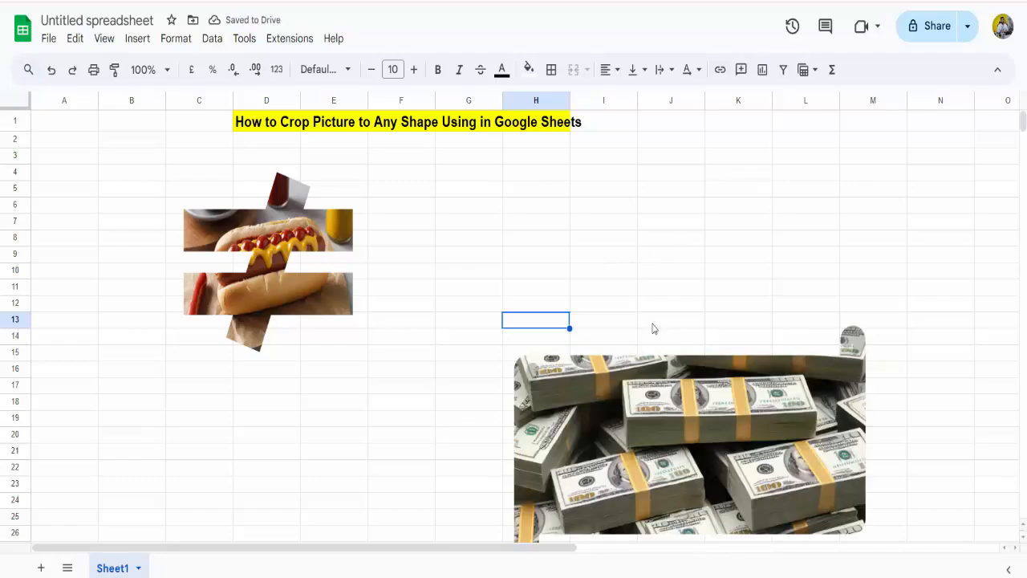
{"action": "left_click", "coordinate": [706, 391]}
{"action": "left_click_drag", "start_coordinate": [714, 403], "coordinate": [699, 191]}
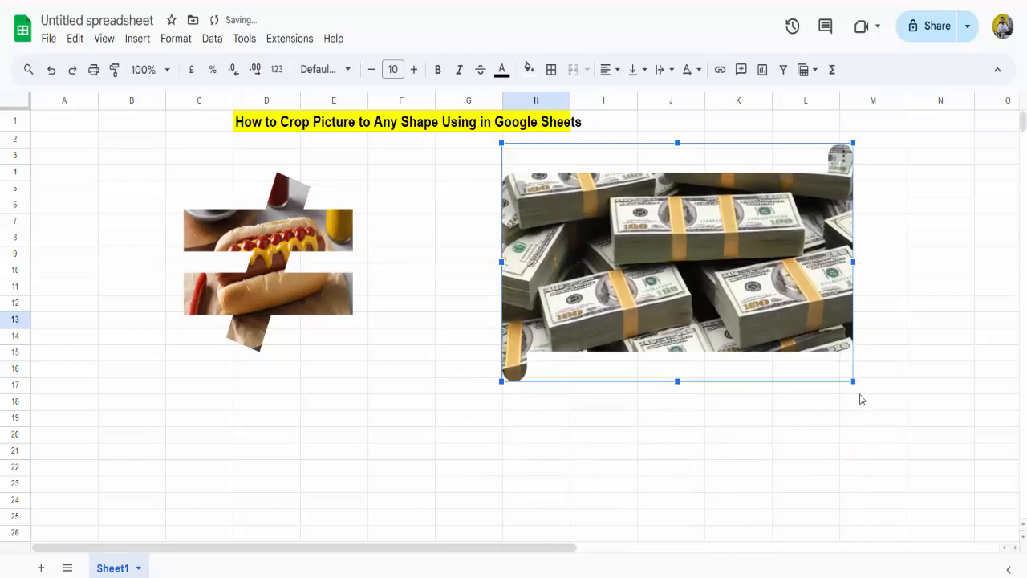
{"action": "left_click_drag", "start_coordinate": [855, 382], "coordinate": [755, 339]}
{"action": "left_click_drag", "start_coordinate": [720, 246], "coordinate": [695, 275]}
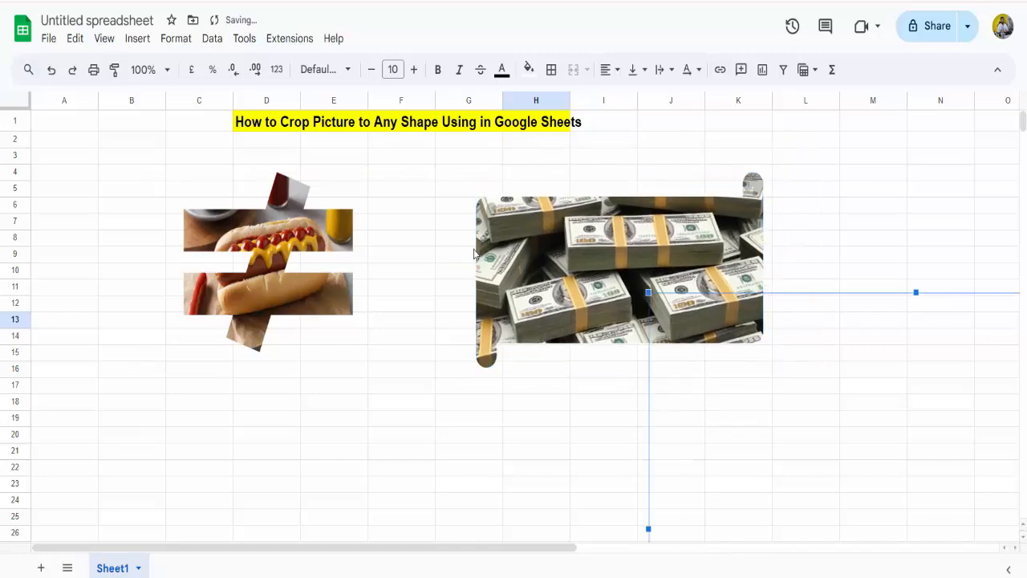
Insert another new drawing and upload the third roast turkey picture in the "The turkey is garnished with sprigs of fresh rosemary" series.
{"action": "left_click", "coordinate": [138, 40]}
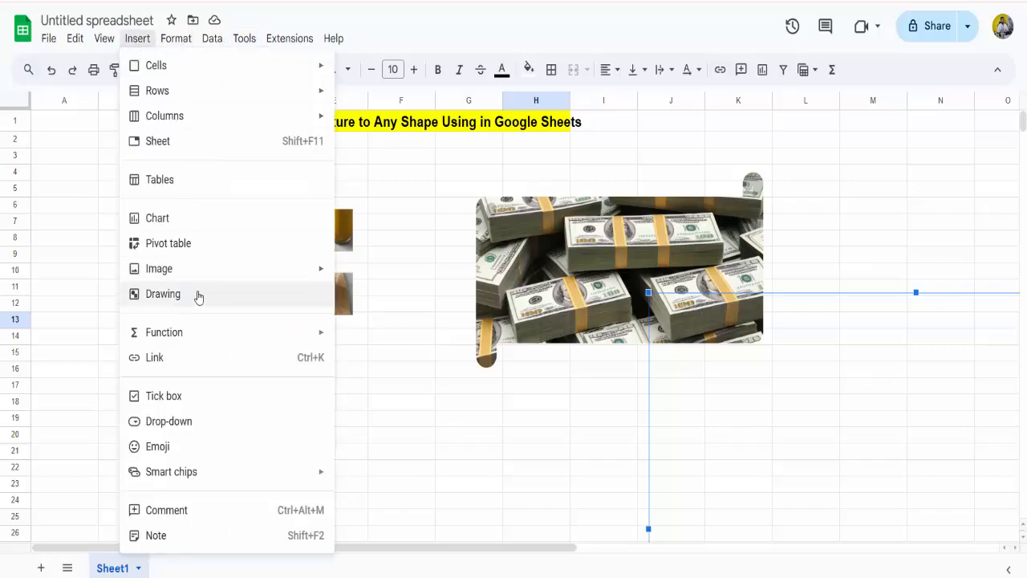
{"action": "left_click", "coordinate": [198, 297]}
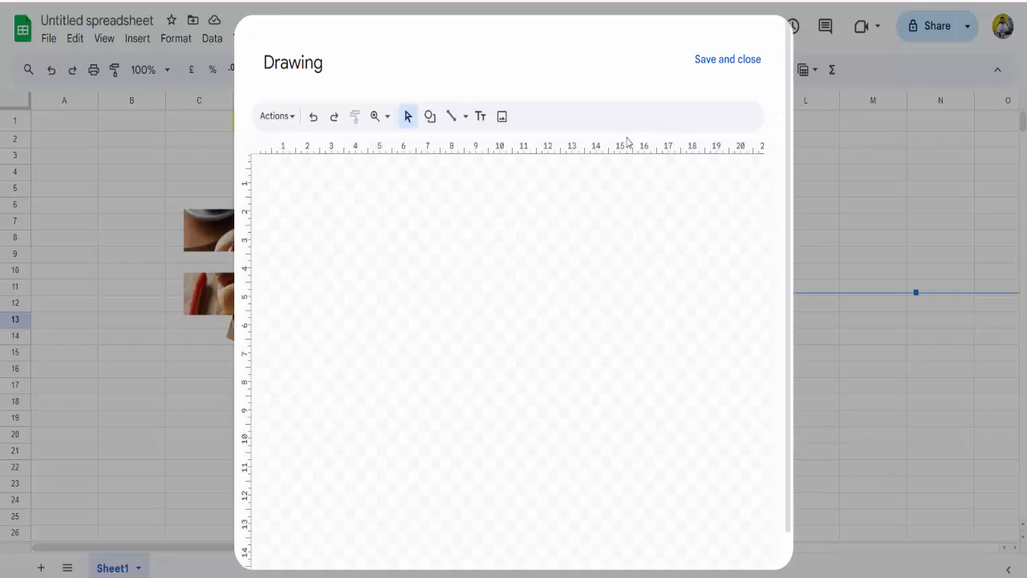
{"action": "left_click", "coordinate": [501, 120]}
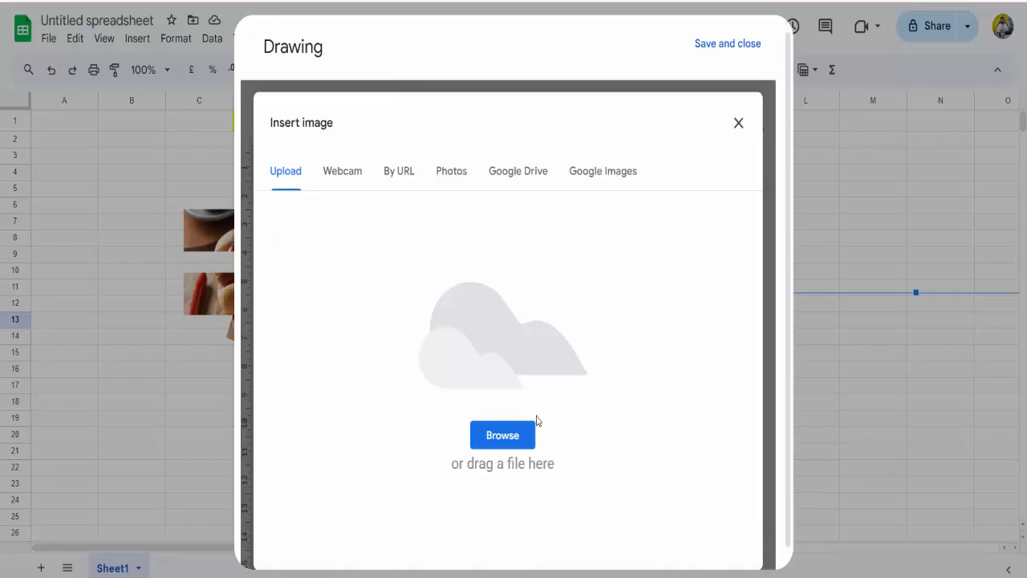
{"action": "left_click", "coordinate": [509, 438]}
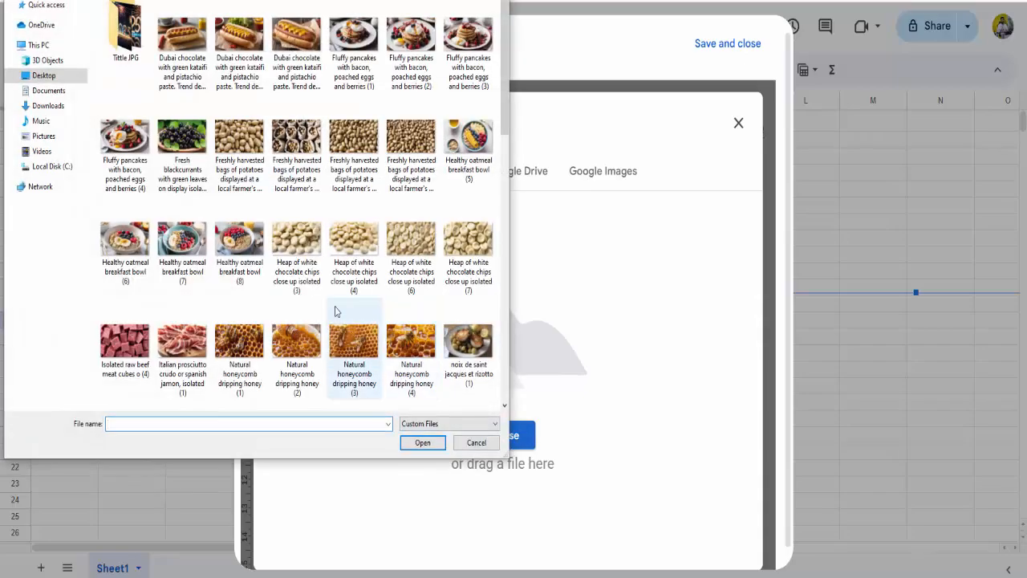
{"action": "scroll", "coordinate": [337, 311], "scroll_direction": "down", "scroll_amount": 3}
{"action": "scroll", "coordinate": [340, 277], "scroll_direction": "down", "scroll_amount": 3}
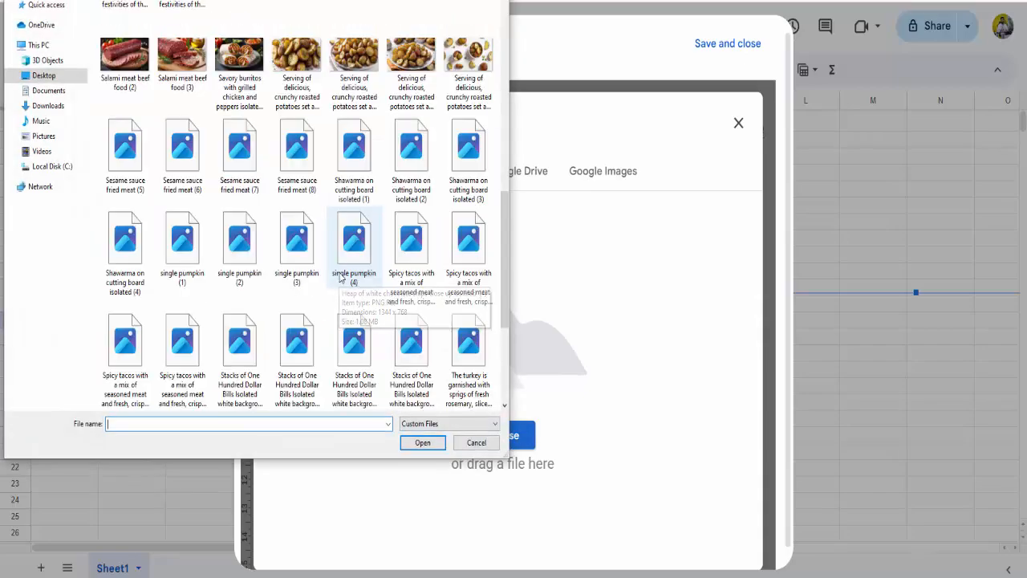
{"action": "scroll", "coordinate": [341, 277], "scroll_direction": "down", "scroll_amount": 3}
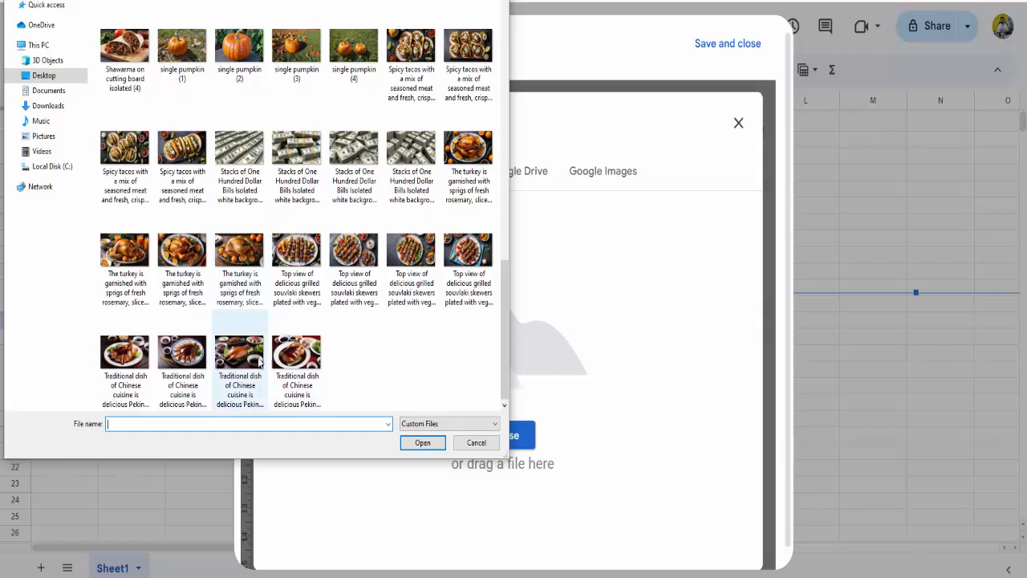
{"action": "left_click", "coordinate": [243, 273]}
{"action": "left_click", "coordinate": [434, 443]}
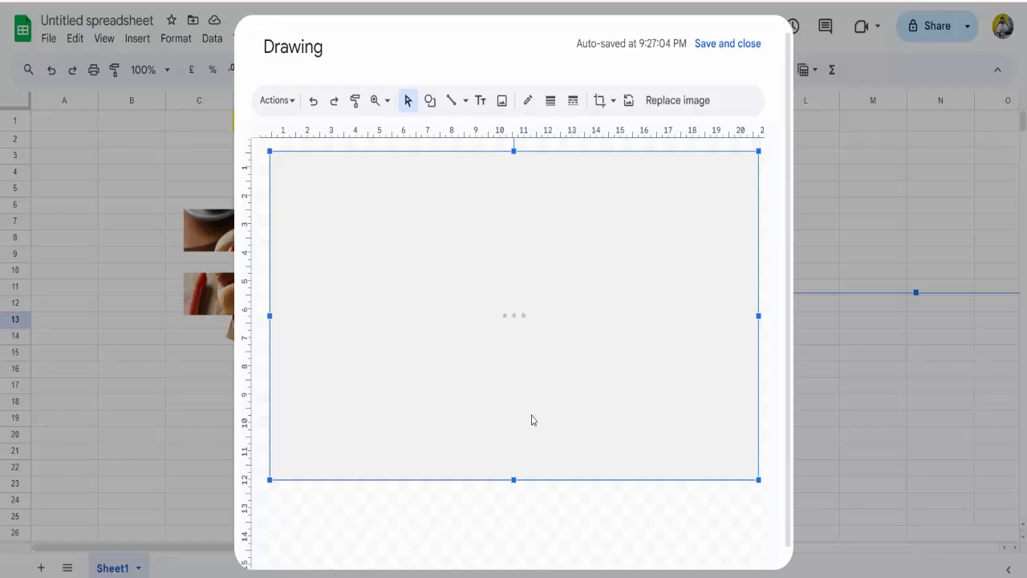
Scale the turkey picture down to about three quarters of its size and move it toward the middle of the canvas.
{"action": "left_click_drag", "start_coordinate": [758, 480], "coordinate": [626, 390]}
{"action": "left_click_drag", "start_coordinate": [519, 303], "coordinate": [610, 379]}
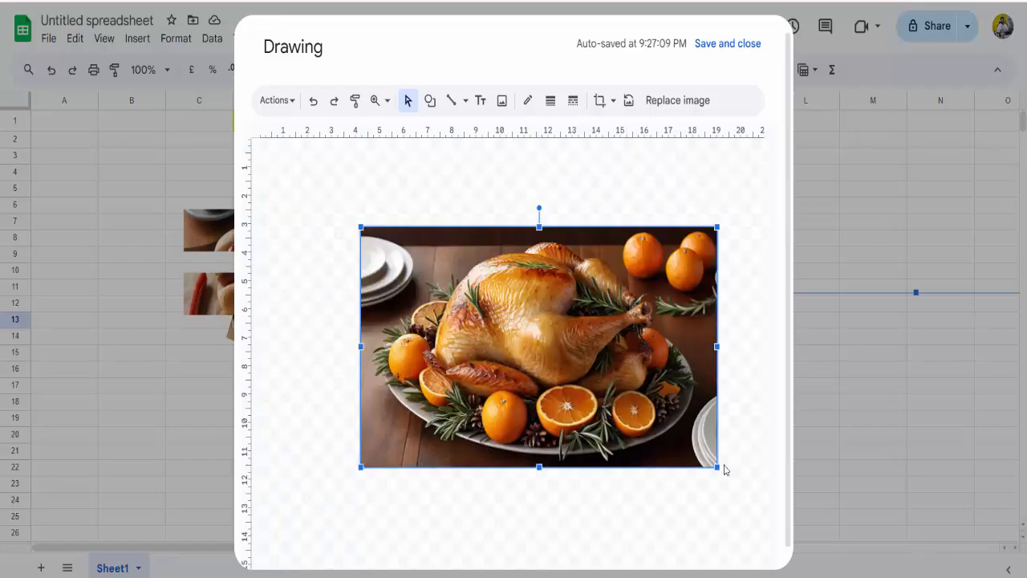
{"action": "left_click_drag", "start_coordinate": [702, 457], "coordinate": [627, 409]}
{"action": "left_click_drag", "start_coordinate": [559, 312], "coordinate": [620, 350]}
Crop the turkey picture to the Right Arrow shape.
{"action": "left_click", "coordinate": [613, 100]}
{"action": "mouse_move", "coordinate": [633, 164]}
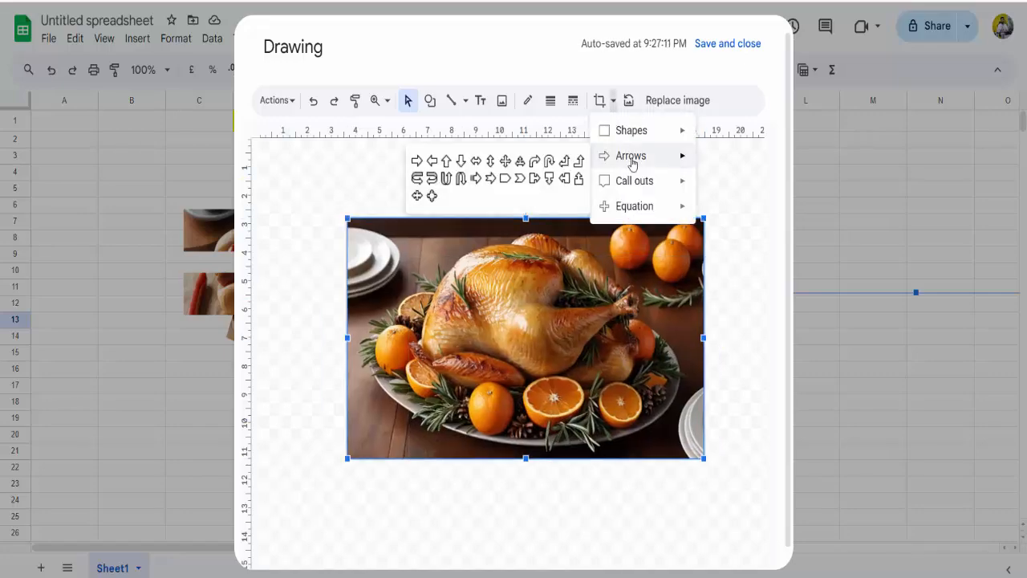
{"action": "left_click", "coordinate": [416, 161]}
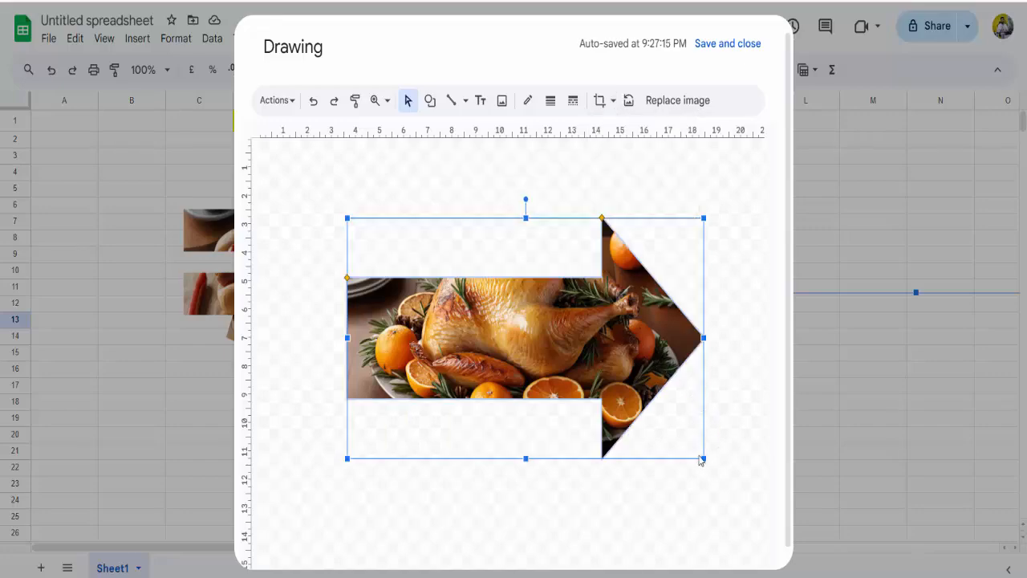
Save the turkey drawing into the sheet and move it below the other two pictures, over columns D to I starting at row 15.
{"action": "left_click", "coordinate": [732, 46]}
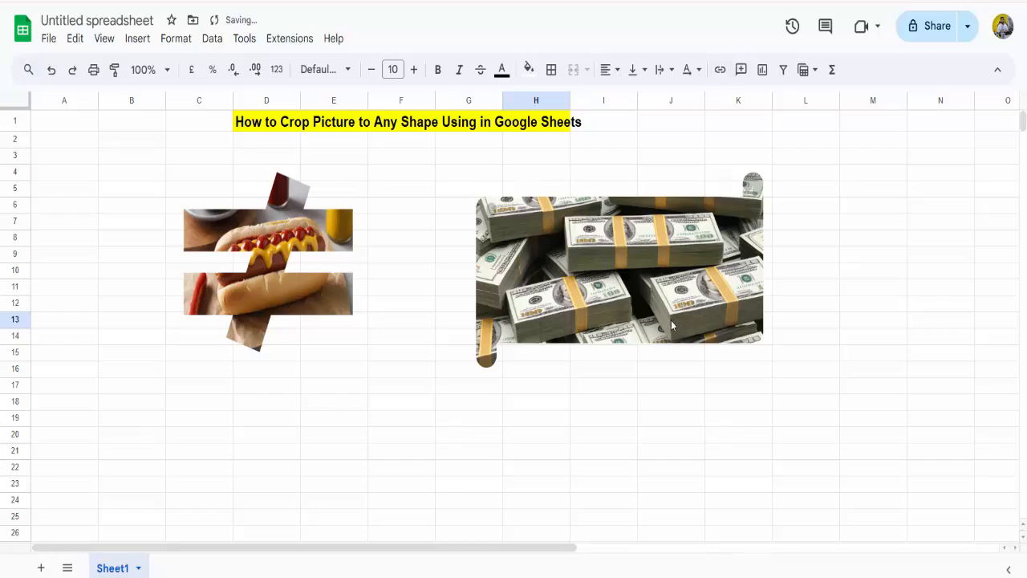
{"action": "left_click", "coordinate": [665, 376]}
{"action": "left_click_drag", "start_coordinate": [734, 425], "coordinate": [506, 454]}
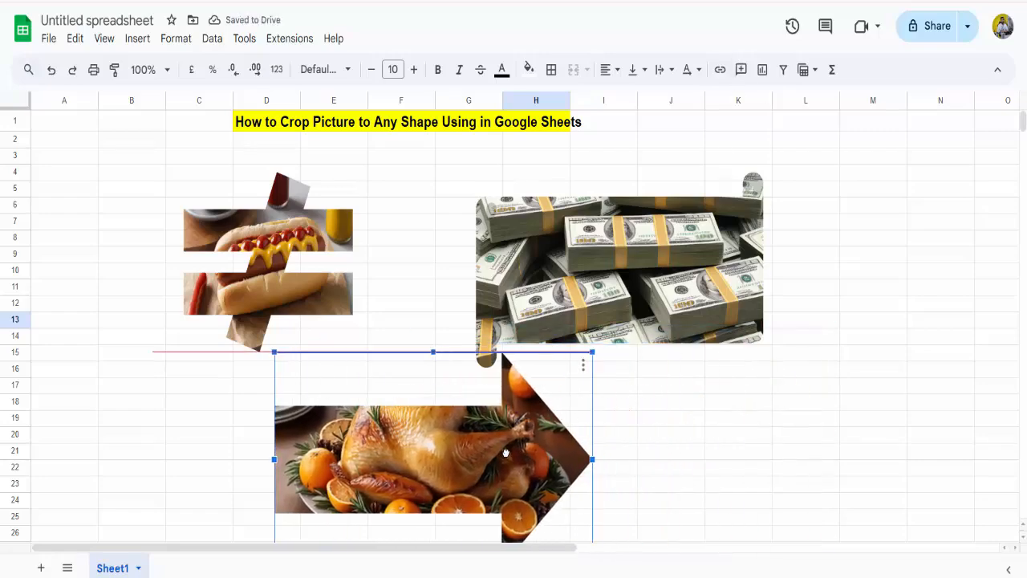
{"action": "left_click", "coordinate": [803, 386]}
{"action": "left_click", "coordinate": [571, 298]}
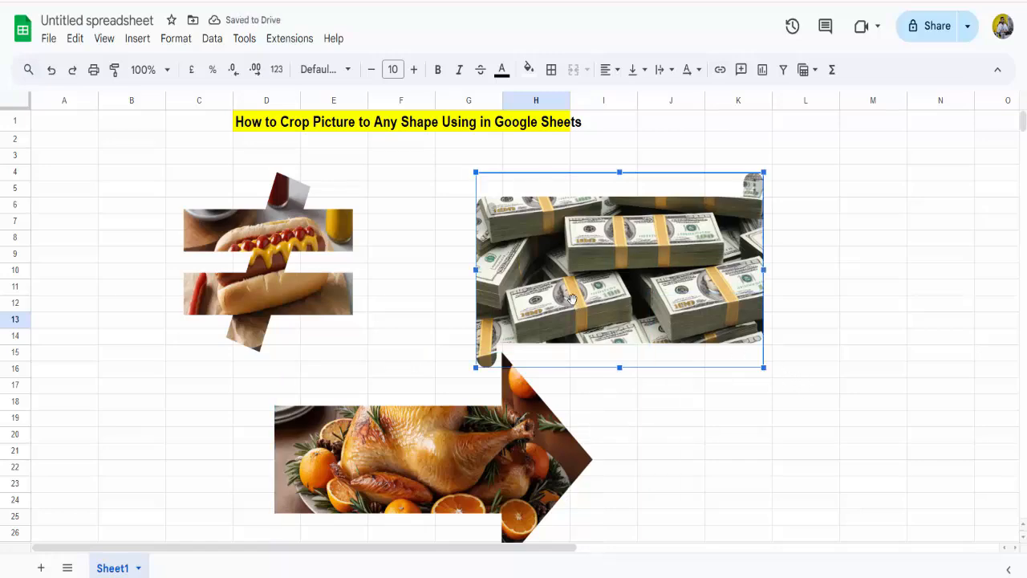